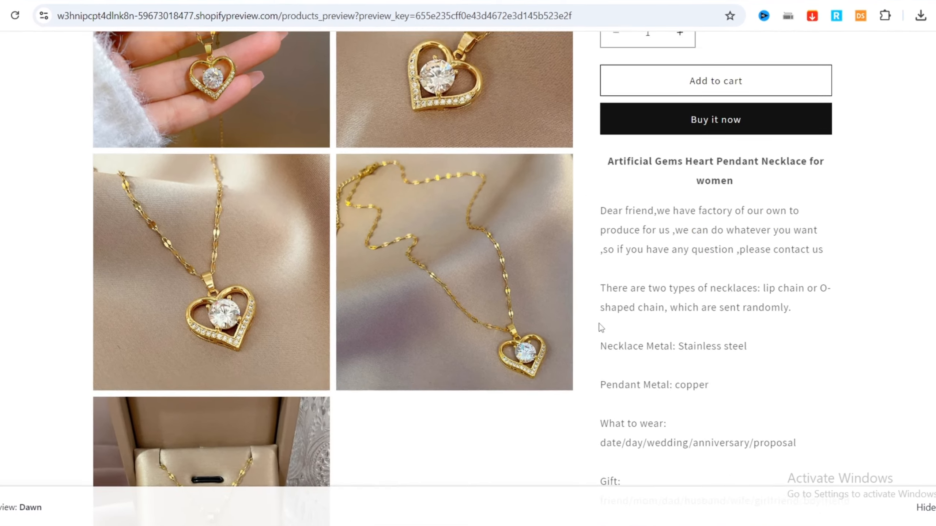
# Examine the customer reviews, star ratings and review photos on the heart pendant necklace product page
pyautogui.scroll(6, 712, 230)
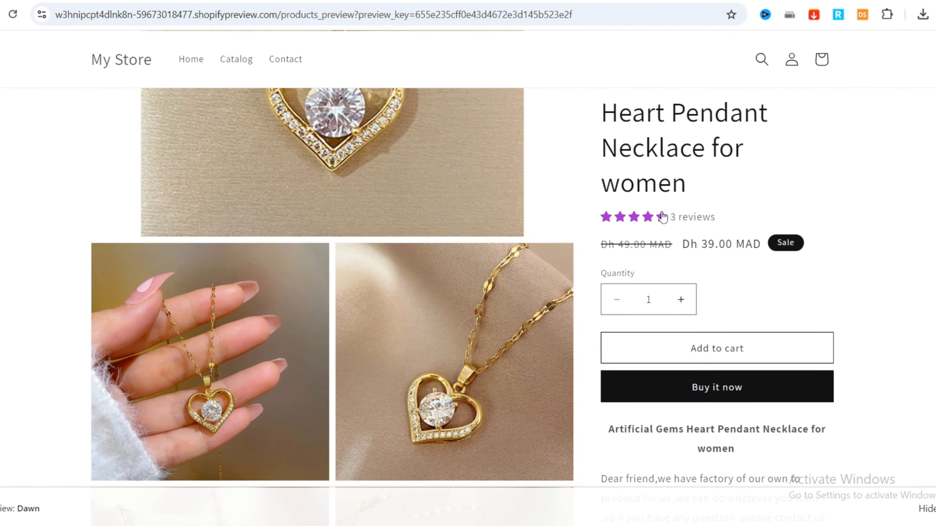
pyautogui.click(691, 218)
pyautogui.scroll(-10, 491, 298)
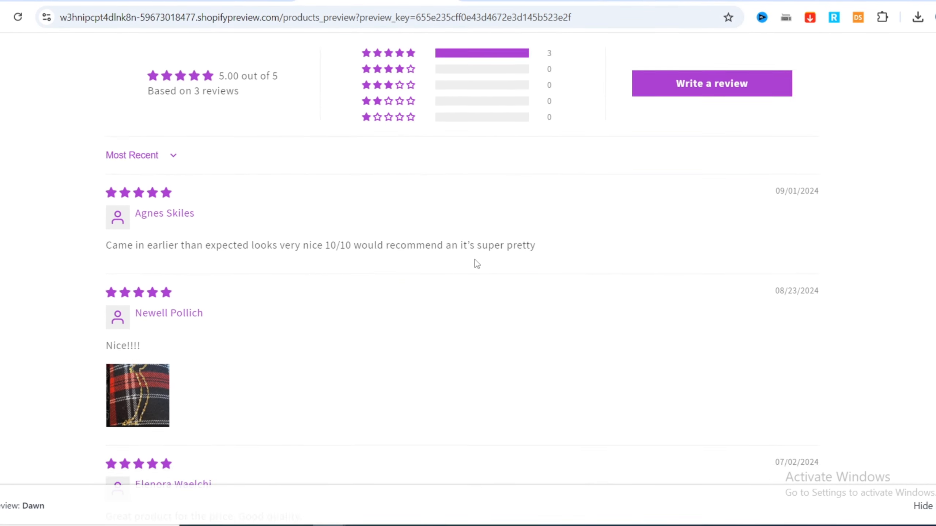
pyautogui.scroll(5, 318, 146)
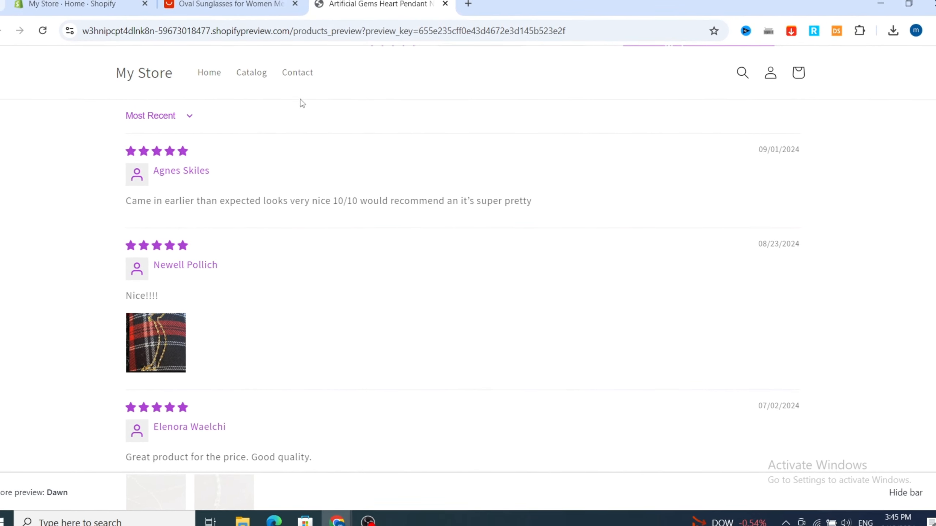
# Switch to the Shopify admin, go to the Apps and sales channels settings and open the Shopify App Store
pyautogui.click(70, 3)
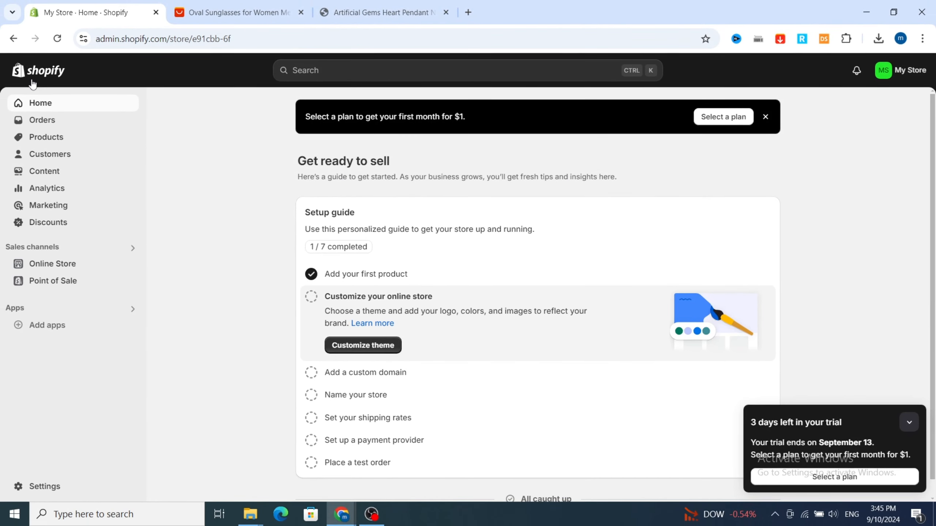
pyautogui.click(38, 492)
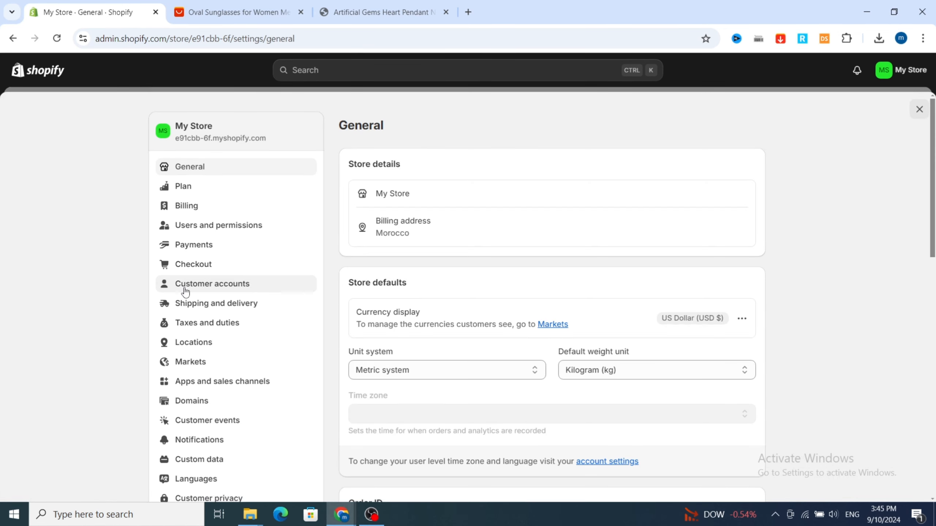
pyautogui.click(197, 383)
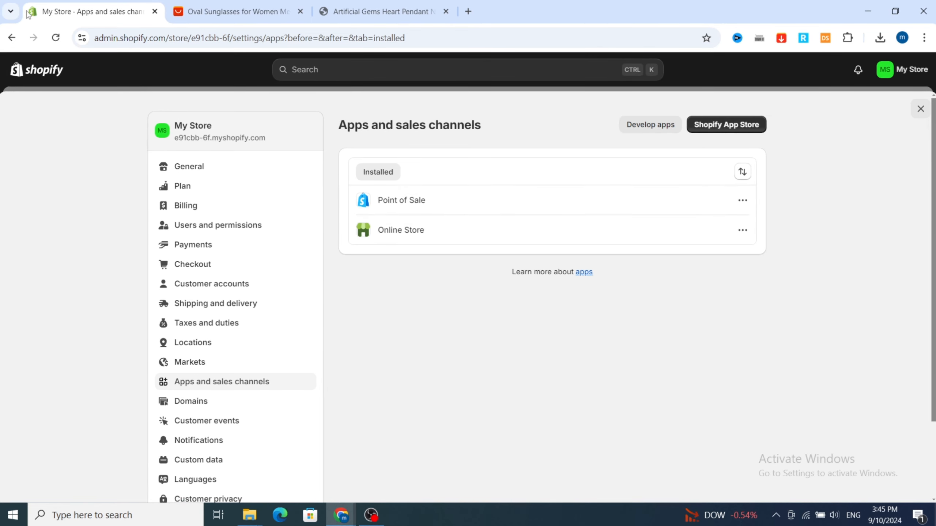
pyautogui.click(732, 125)
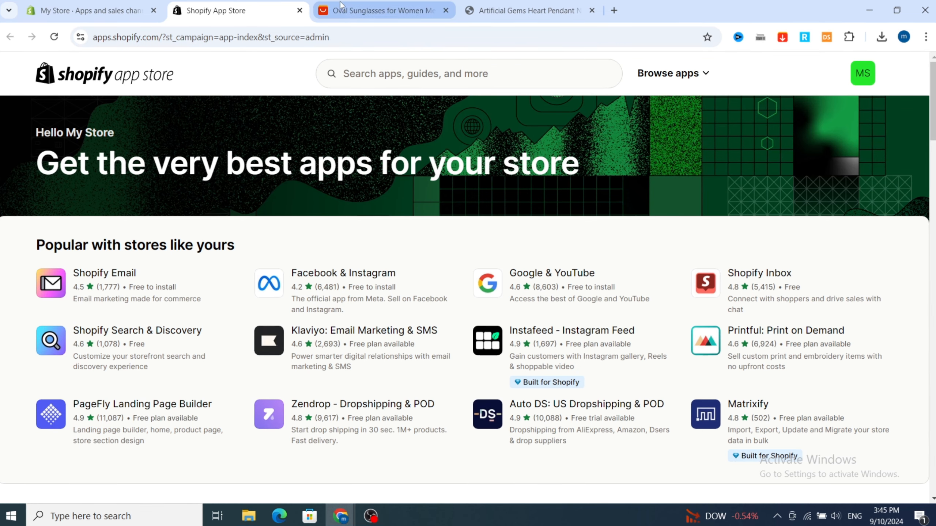
# Switch to AliExpress and look over the Oval Sunglasses for Women product page
pyautogui.click(348, 13)
pyautogui.scroll(-5, 332, 350)
pyautogui.scroll(6, 332, 350)
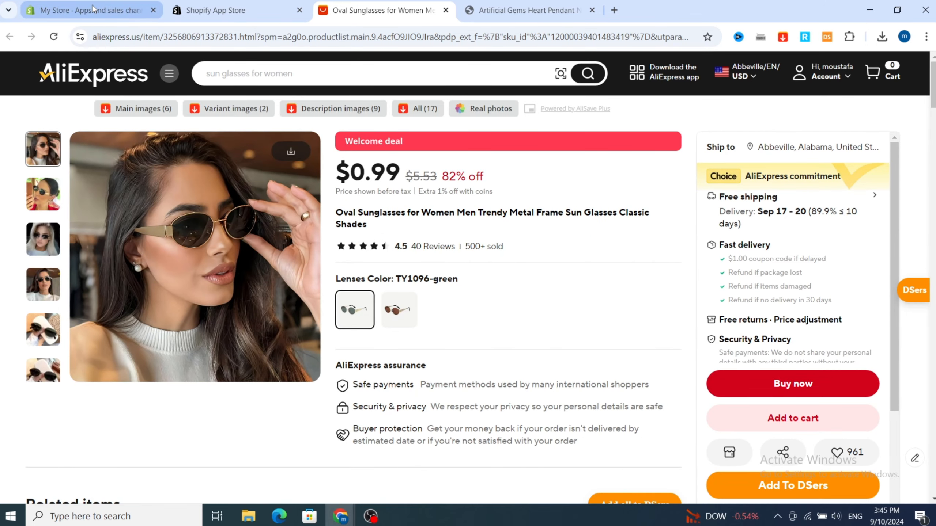
# Reopen the Shopify App Store from the store's app settings, search for "jadge.me" and open the Judge.me Product Reviews App listing
pyautogui.click(93, 8)
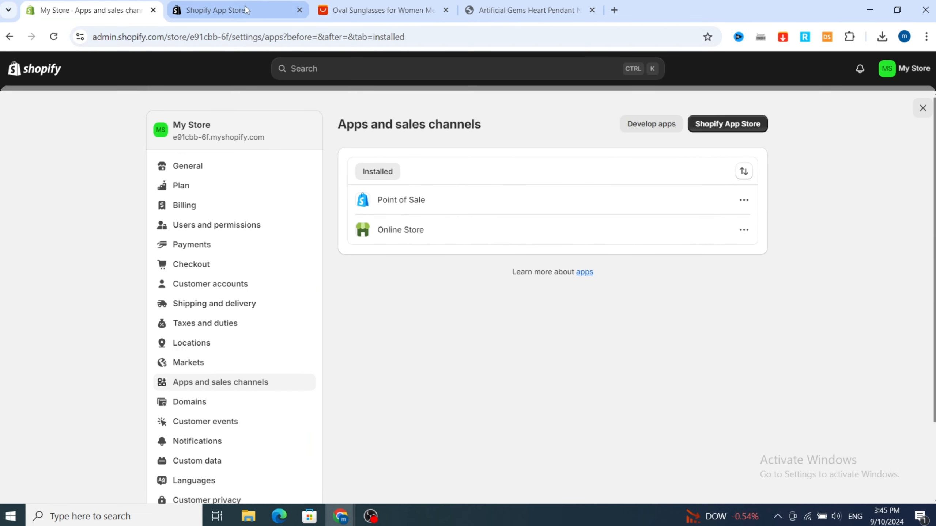
pyautogui.click(728, 126)
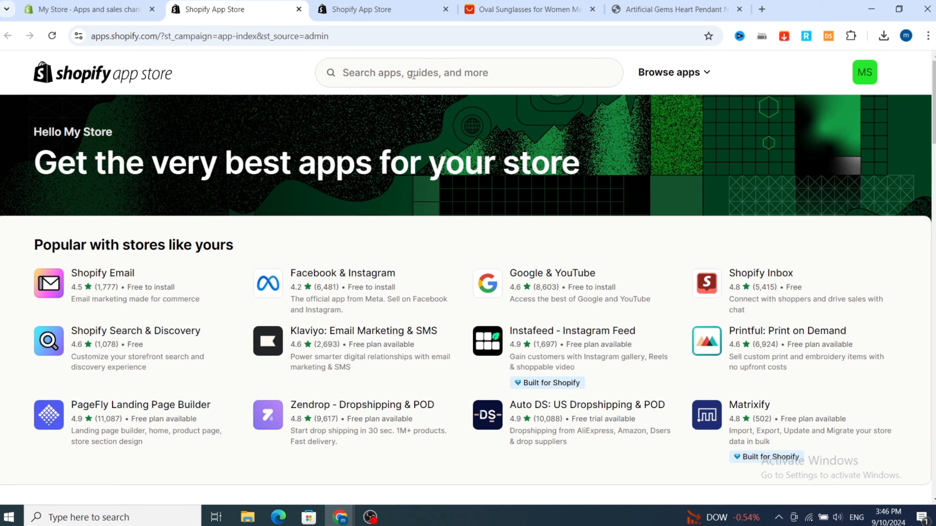
pyautogui.click(402, 73)
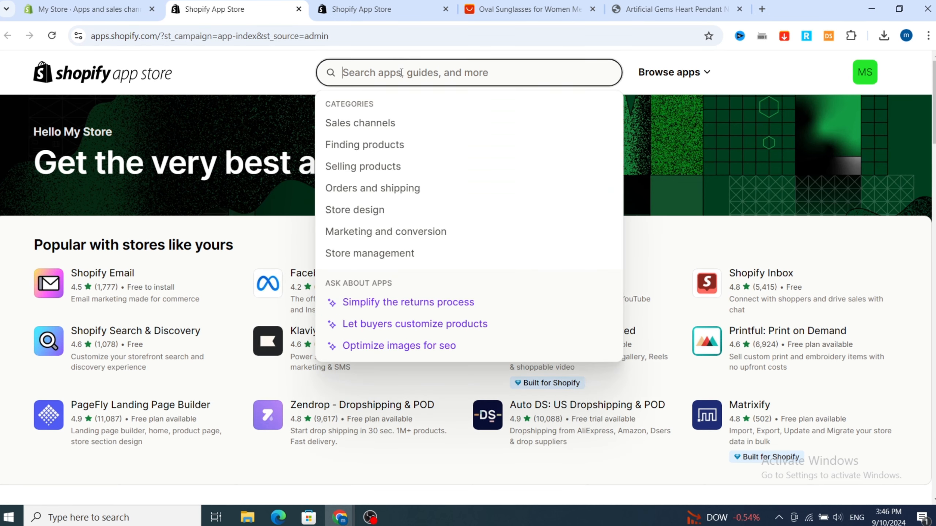
pyautogui.write('ja')
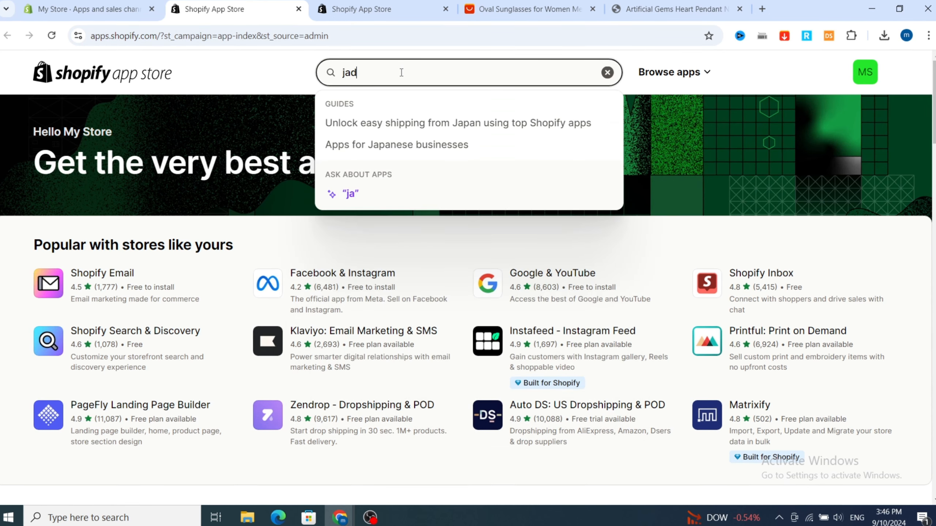
pyautogui.write('d')
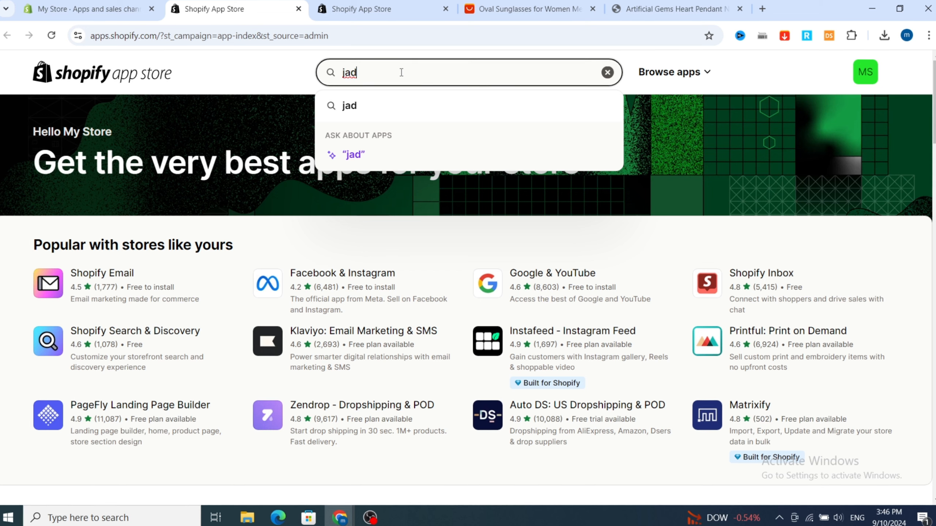
pyautogui.write('ge.me')
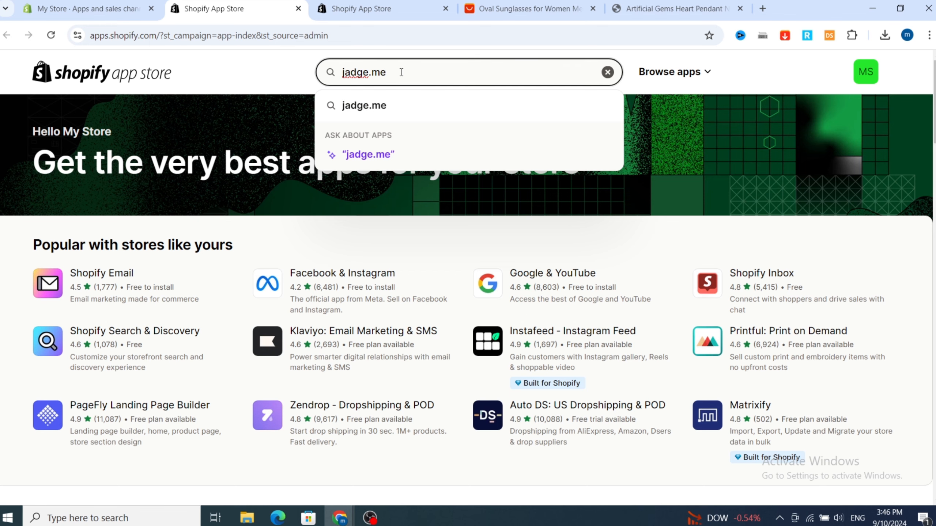
pyautogui.click(386, 106)
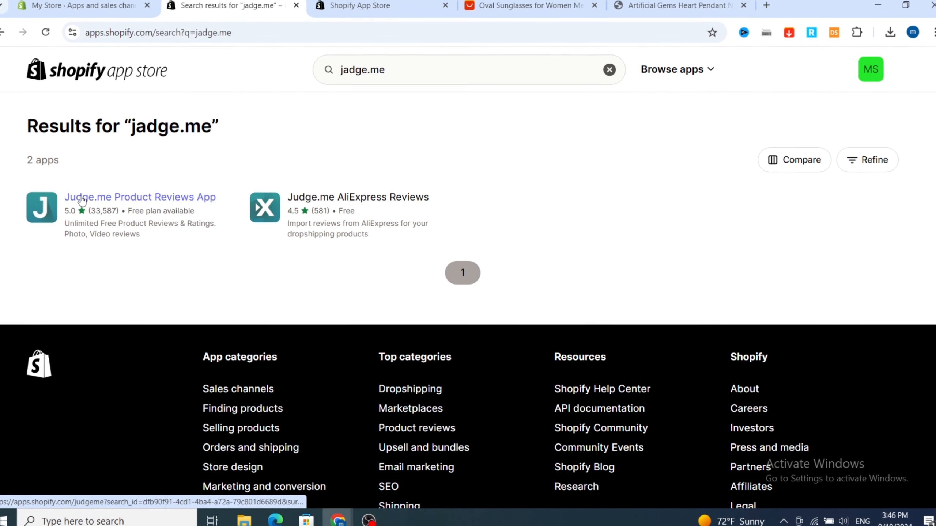
pyautogui.click(82, 201)
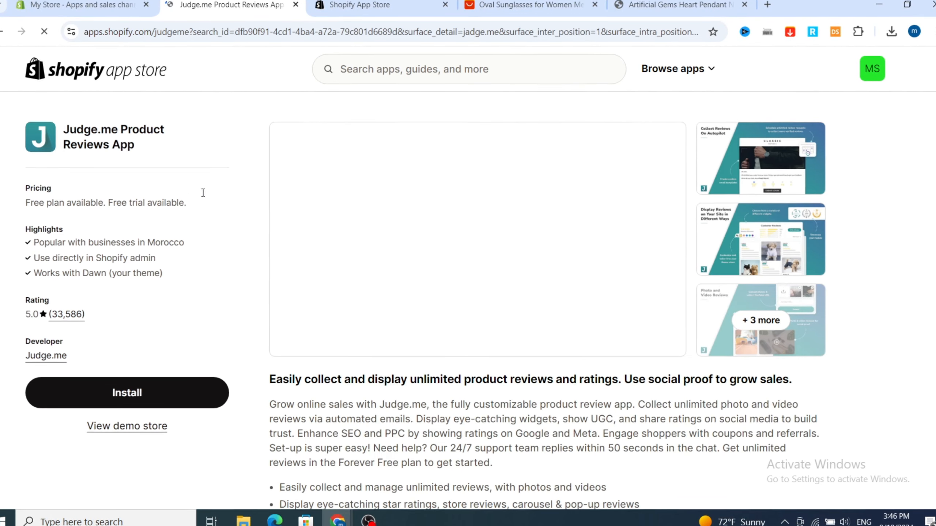
# Install the Judge.me Product Reviews App on the store and collapse the trial notice
pyautogui.click(107, 401)
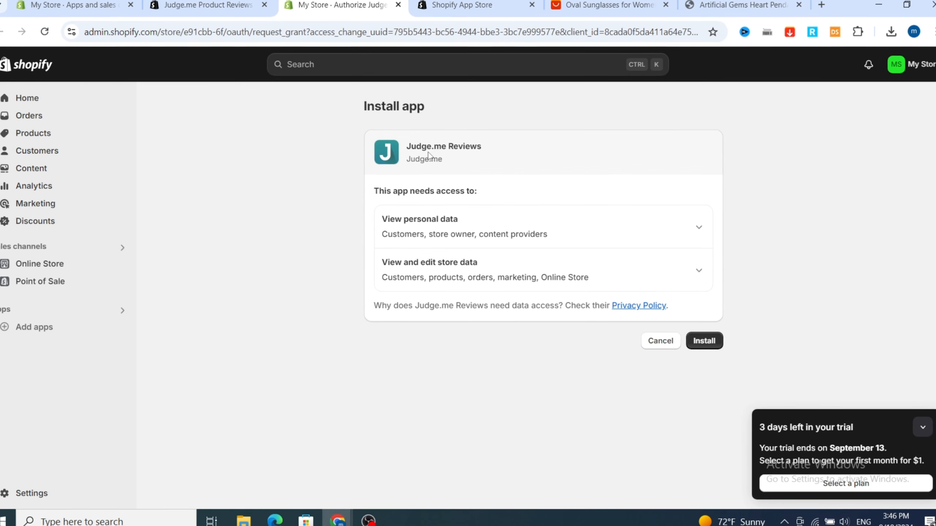
pyautogui.click(712, 341)
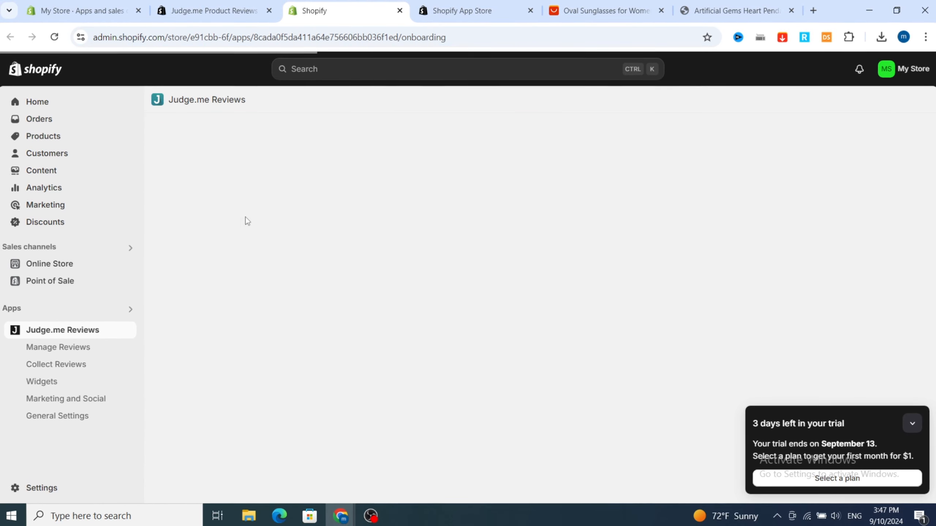
pyautogui.click(908, 424)
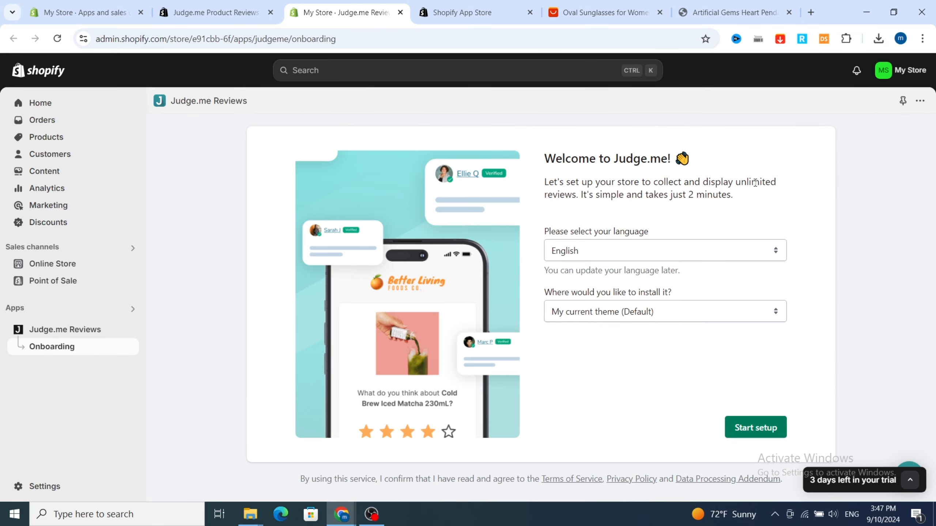
# Go back to the App Store search results and install the Judge.me AliExpress Reviews app on the store
pyautogui.click(217, 12)
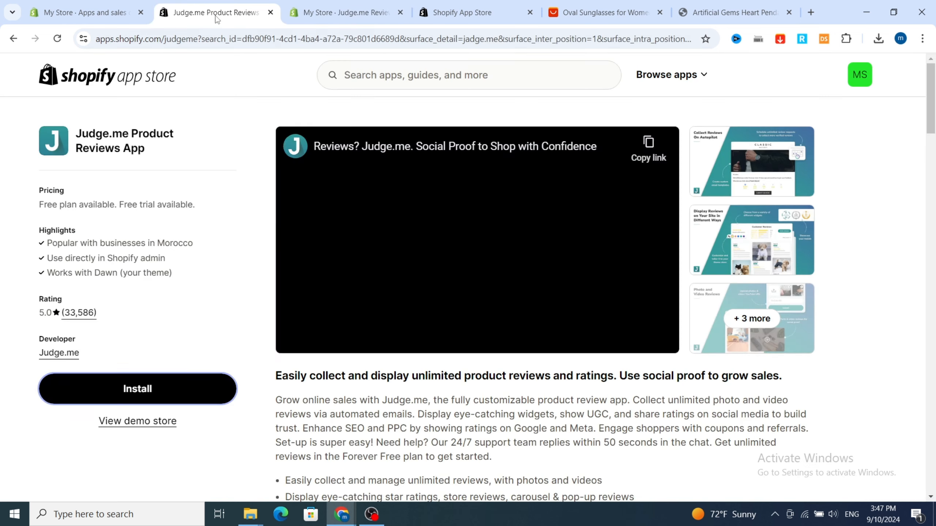
pyautogui.click(13, 39)
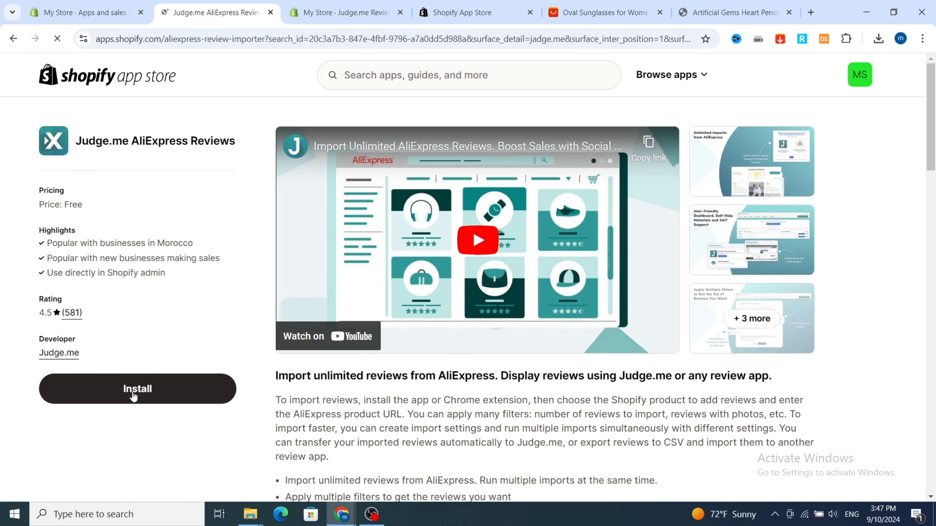
pyautogui.click(133, 394)
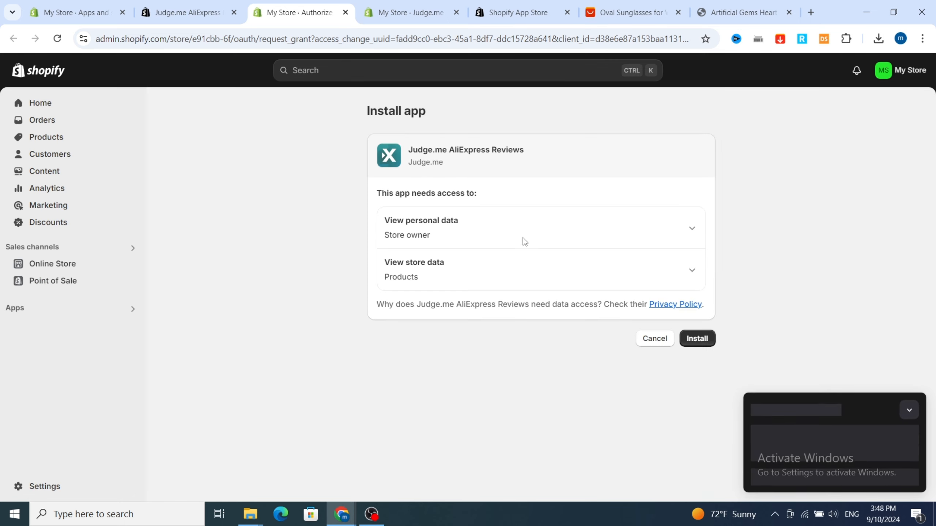
pyautogui.click(707, 339)
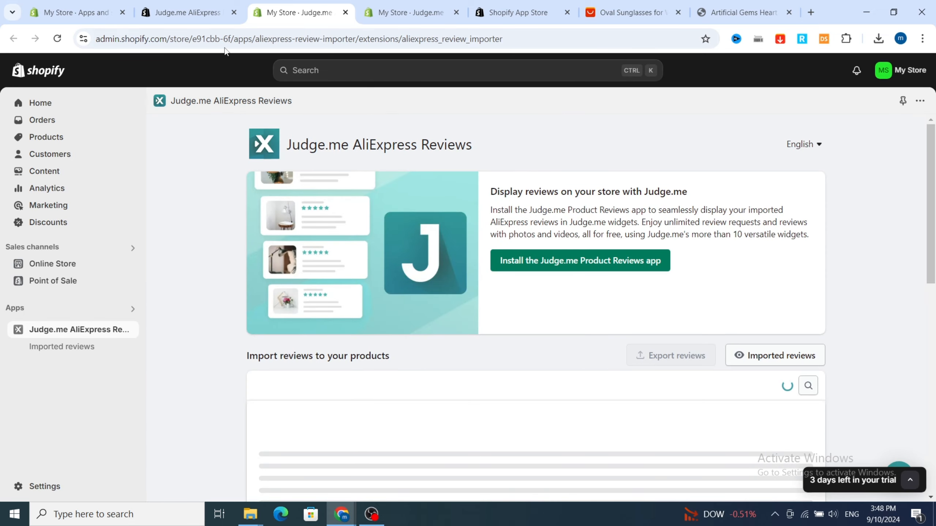
# Start the Judge.me Reviews onboarding with My current theme (Default) as the install location
pyautogui.click(415, 15)
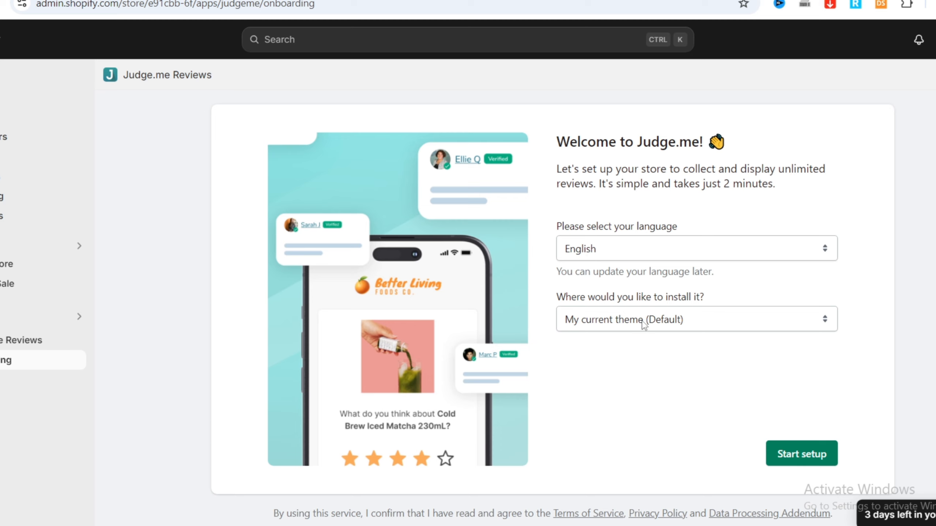
pyautogui.click(810, 324)
pyautogui.click(625, 340)
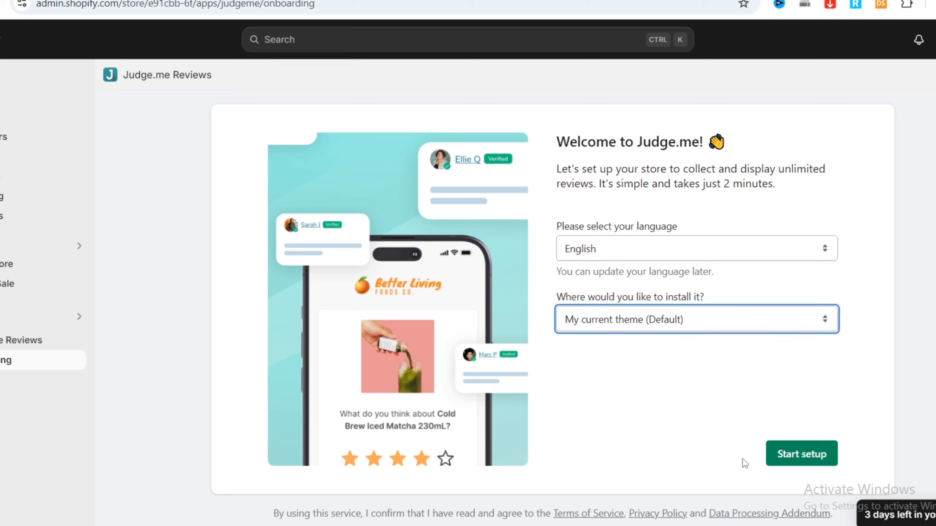
pyautogui.click(793, 457)
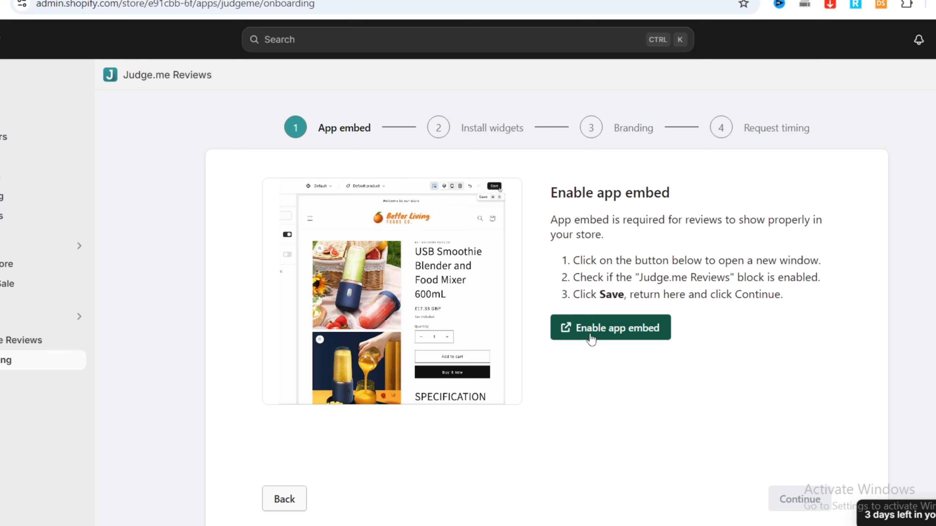
# Enable the Judge.me app embed in the Dawn theme, save it and continue the onboarding to the widget installation stage
pyautogui.click(623, 331)
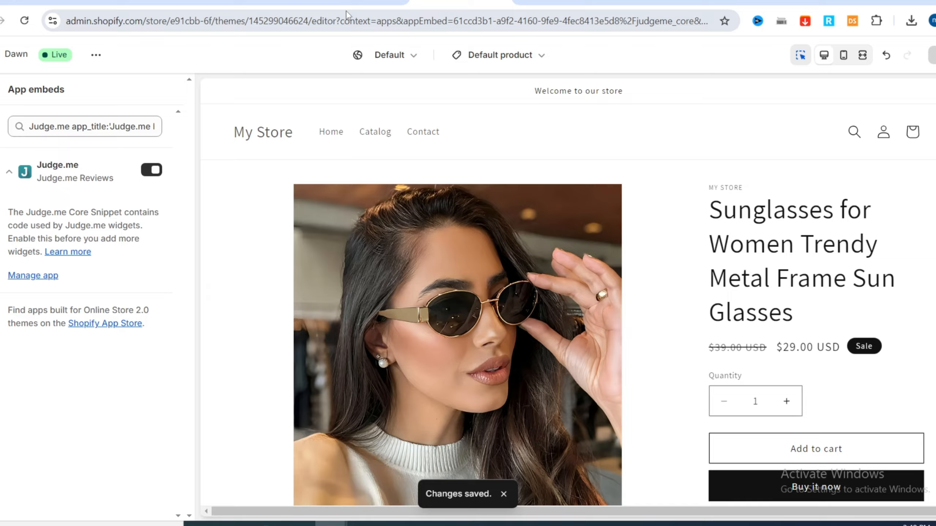
pyautogui.click(346, 4)
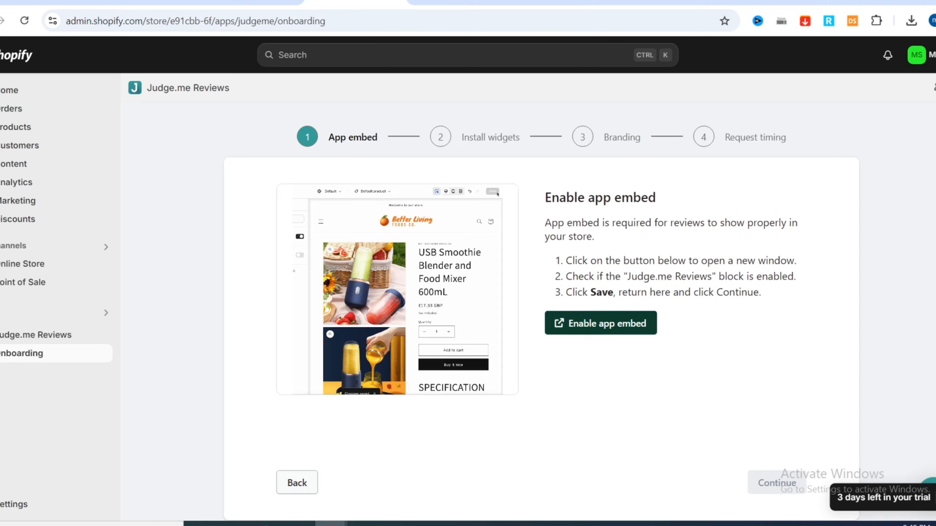
pyautogui.scroll(-1, 774, 398)
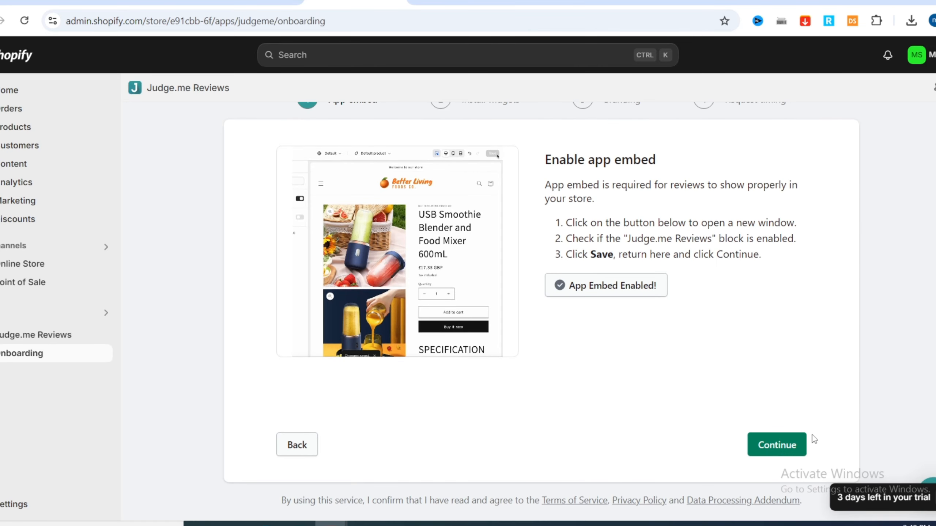
pyautogui.click(758, 447)
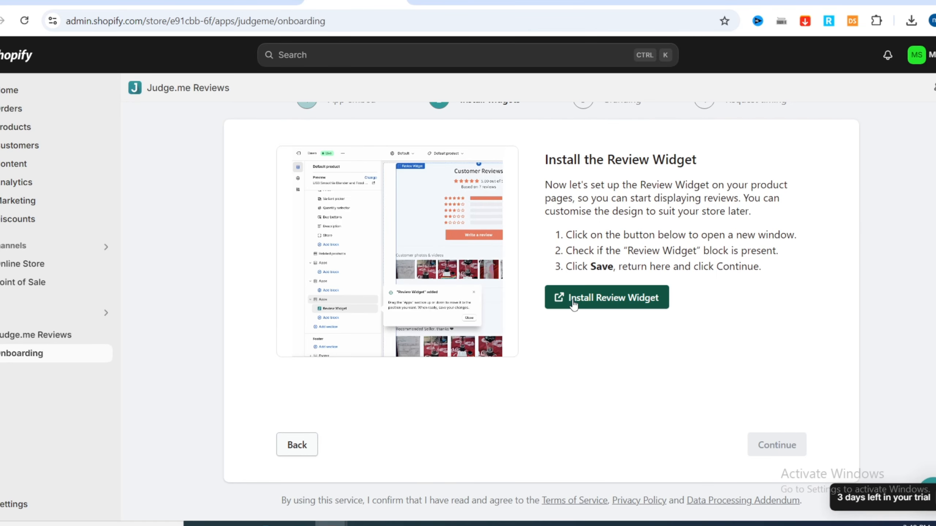
# Install the Review Widget block on the Default product template, save the theme and continue the onboarding to the Star Ratings Badge
pyautogui.click(589, 304)
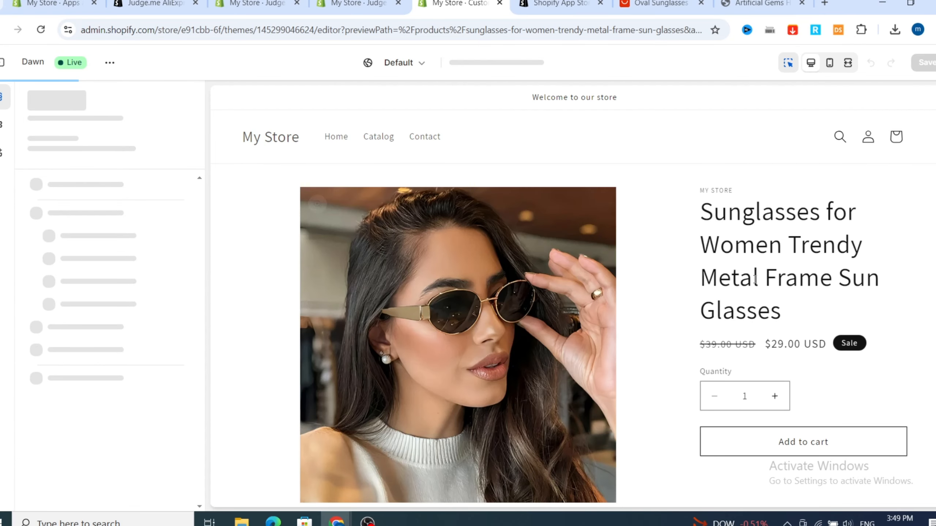
pyautogui.scroll(-3, 673, 291)
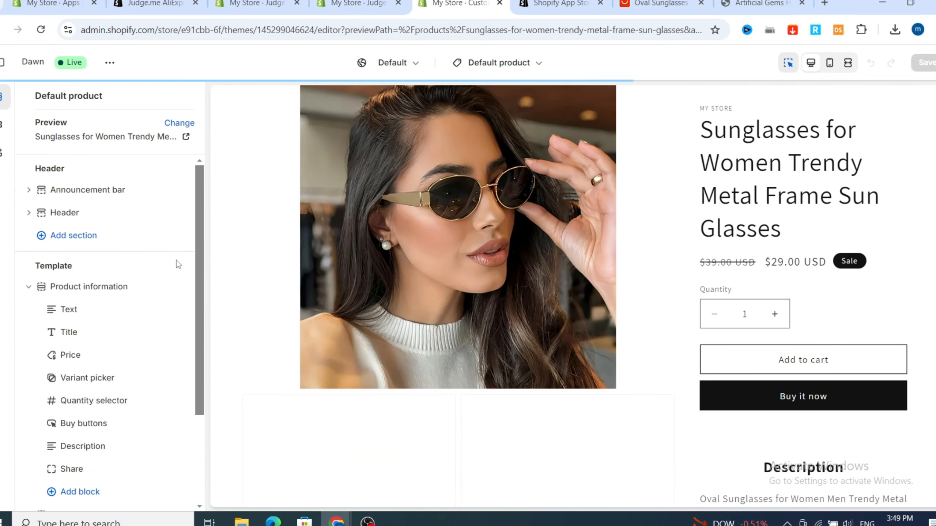
pyautogui.scroll(-3, 80, 282)
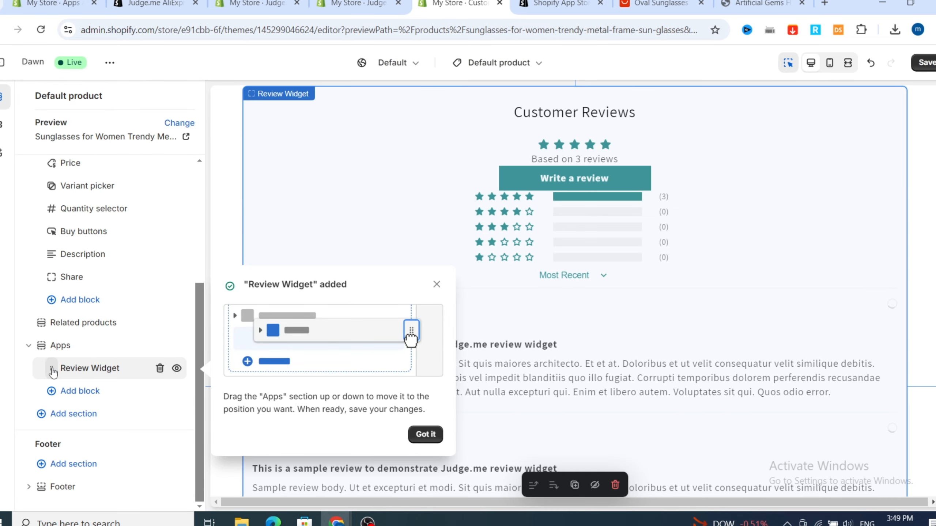
pyautogui.moveTo(53, 372); pyautogui.dragTo(28, 372)
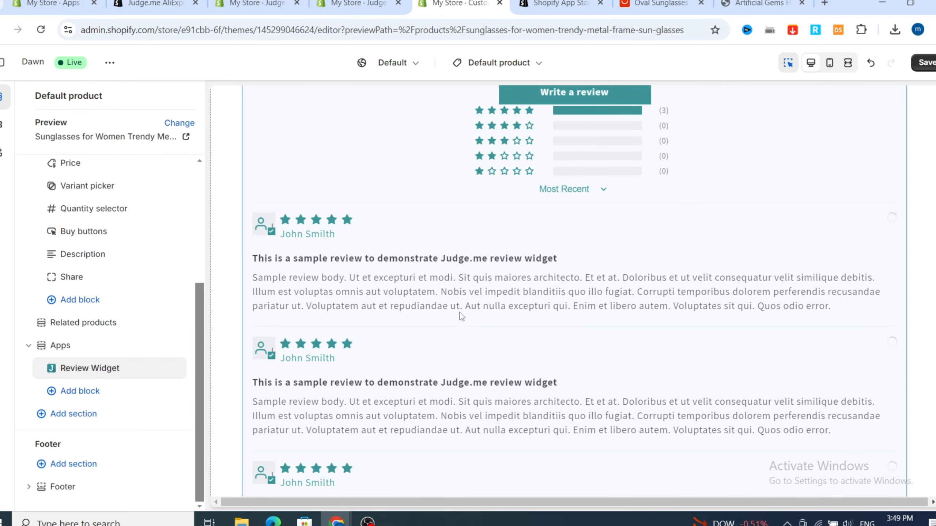
pyautogui.scroll(-6, 460, 312)
pyautogui.scroll(10, 463, 295)
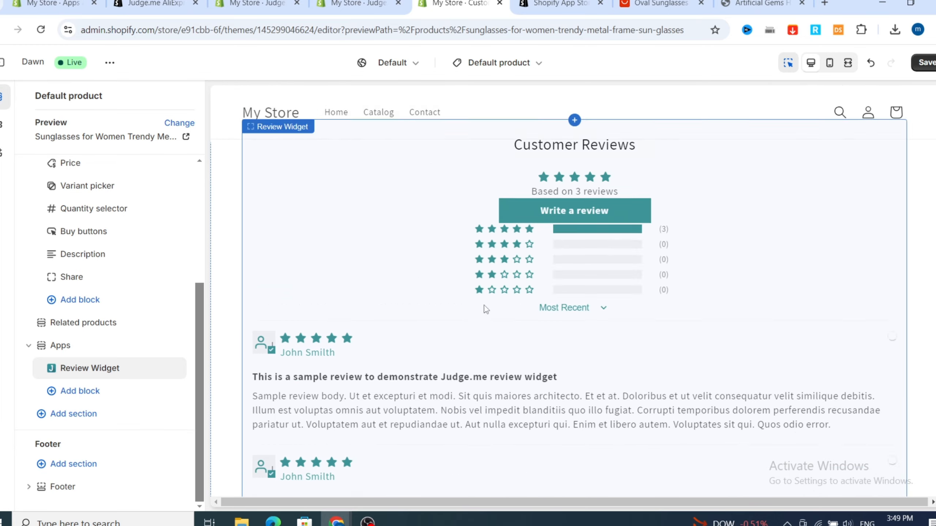
pyautogui.click(927, 63)
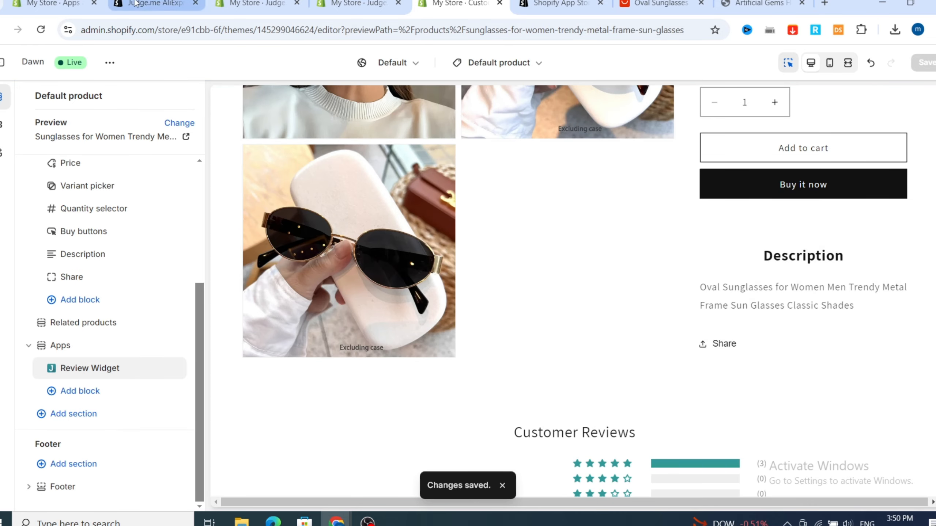
pyautogui.click(354, 3)
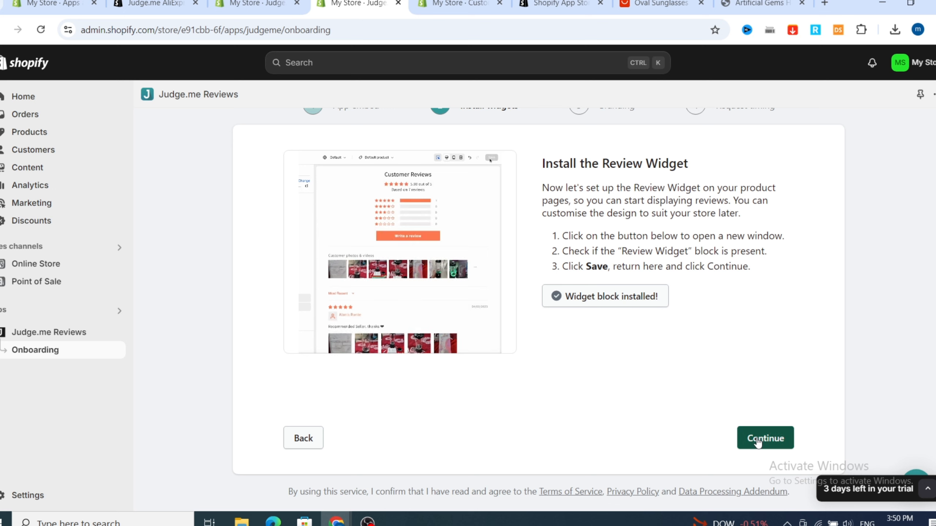
pyautogui.click(757, 443)
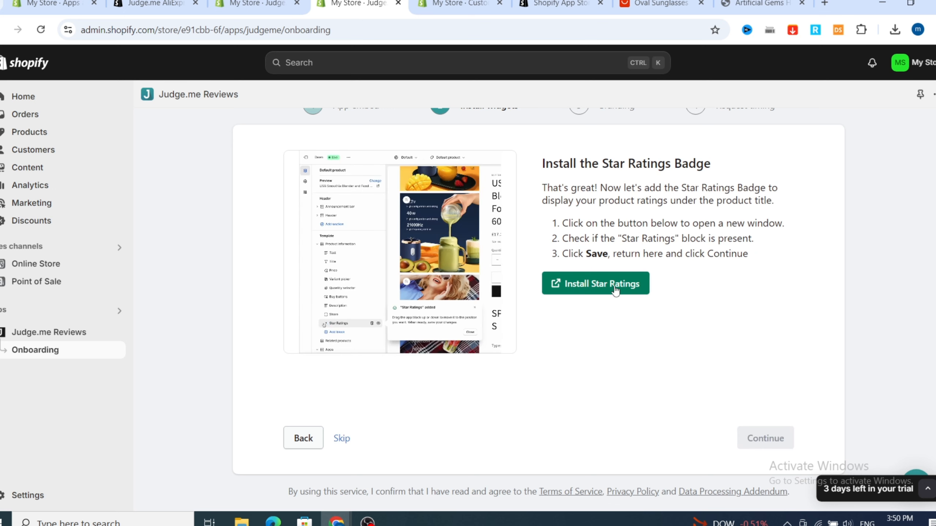
# Install the Star Ratings block in the product information section and move it between Title and Price
pyautogui.click(575, 290)
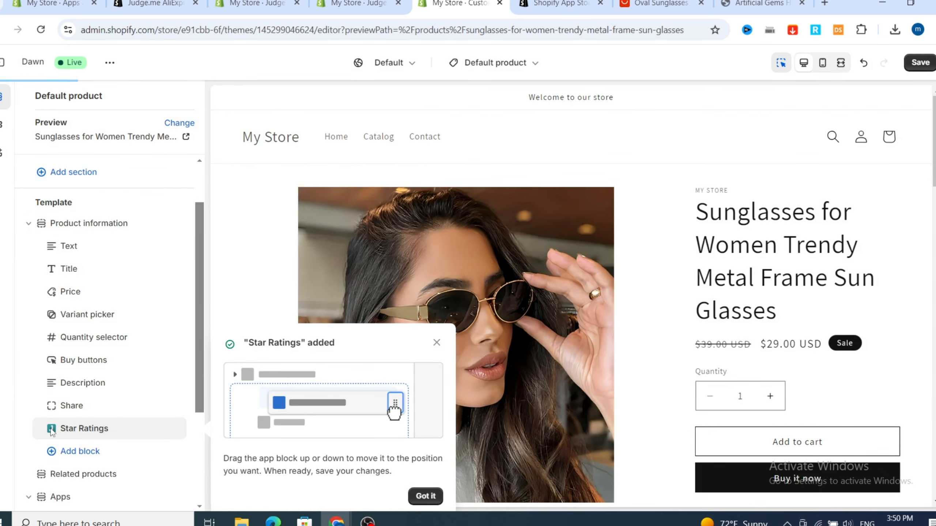
pyautogui.scroll(-2, 643, 274)
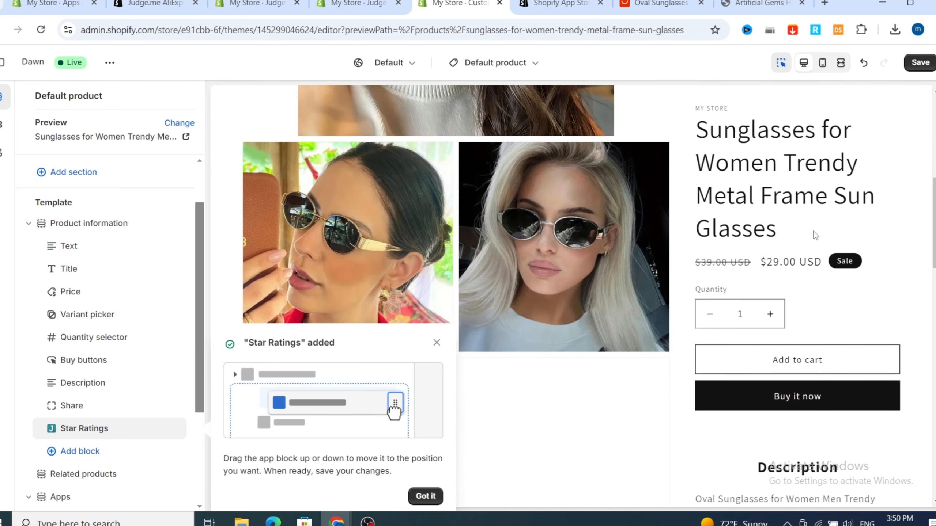
pyautogui.scroll(5, 802, 210)
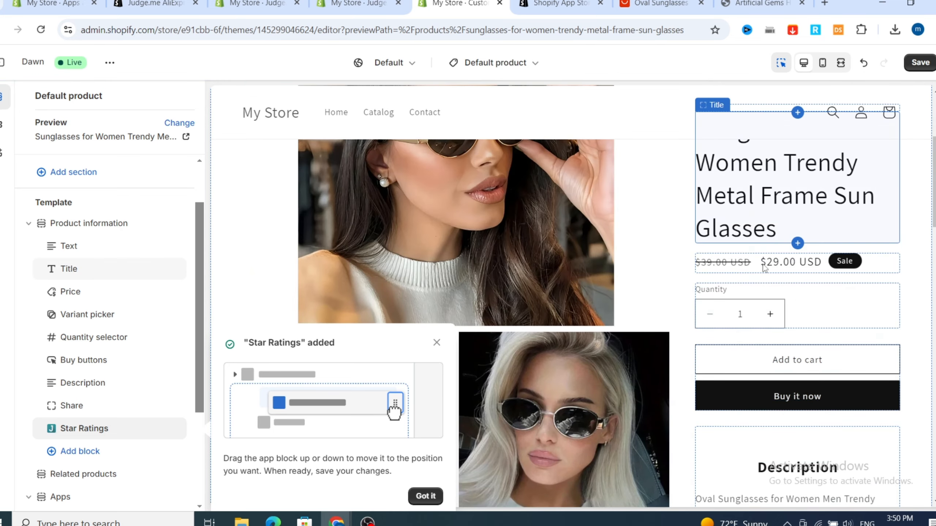
pyautogui.scroll(-6, 886, 209)
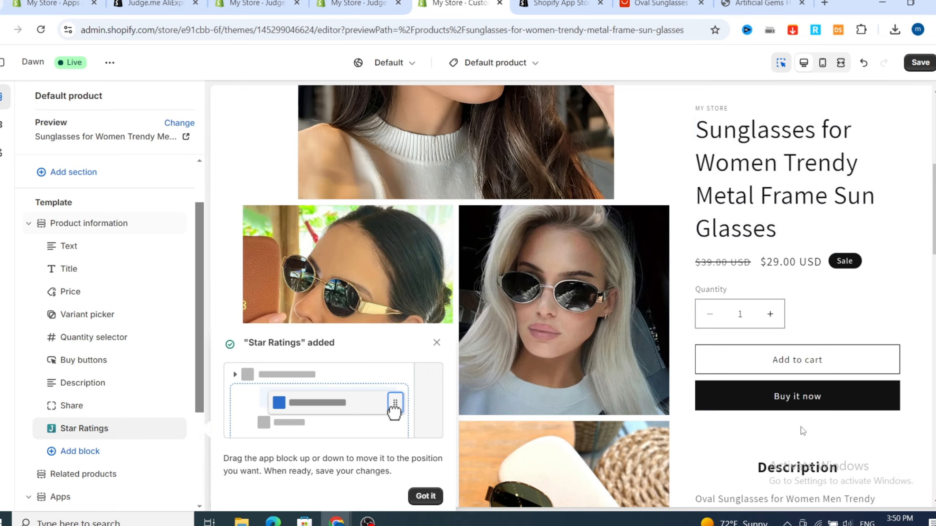
pyautogui.scroll(-4, 916, 405)
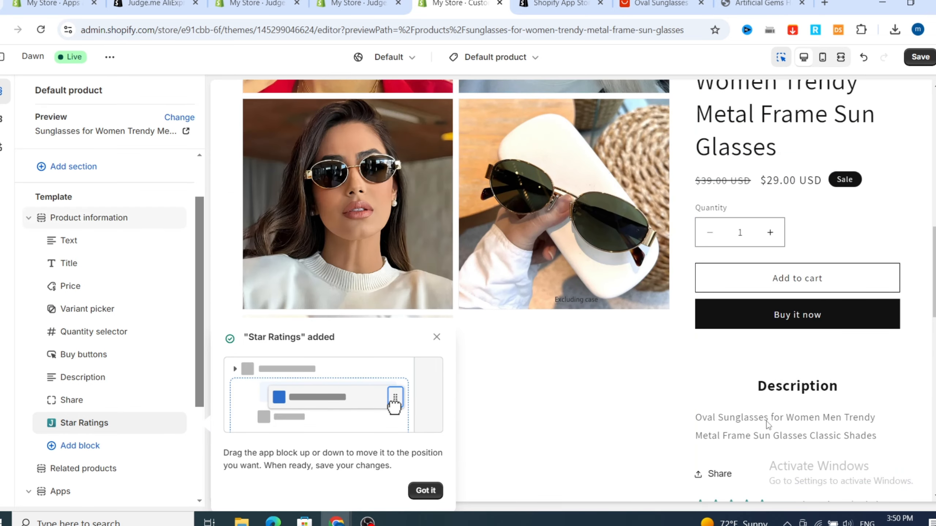
pyautogui.scroll(-1, 700, 454)
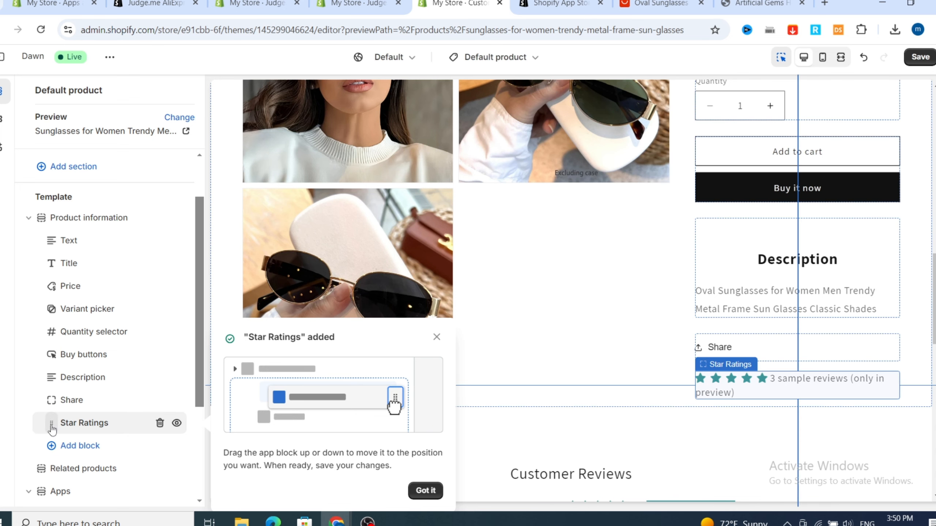
pyautogui.moveTo(52, 430); pyautogui.dragTo(58, 298)
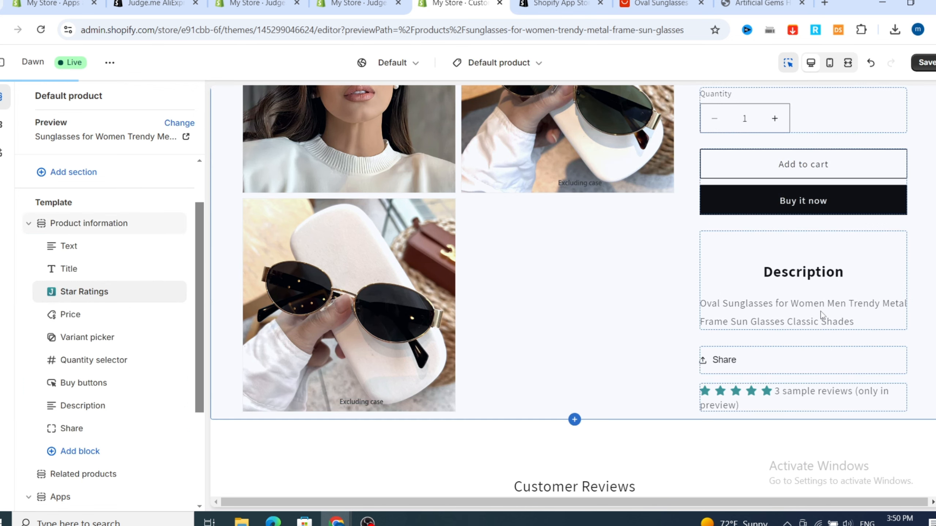
# Check the Star Ratings and Review Widget in the product preview, save the template and continue the onboarding to the branding stage
pyautogui.scroll(2, 821, 313)
pyautogui.scroll(2, 861, 269)
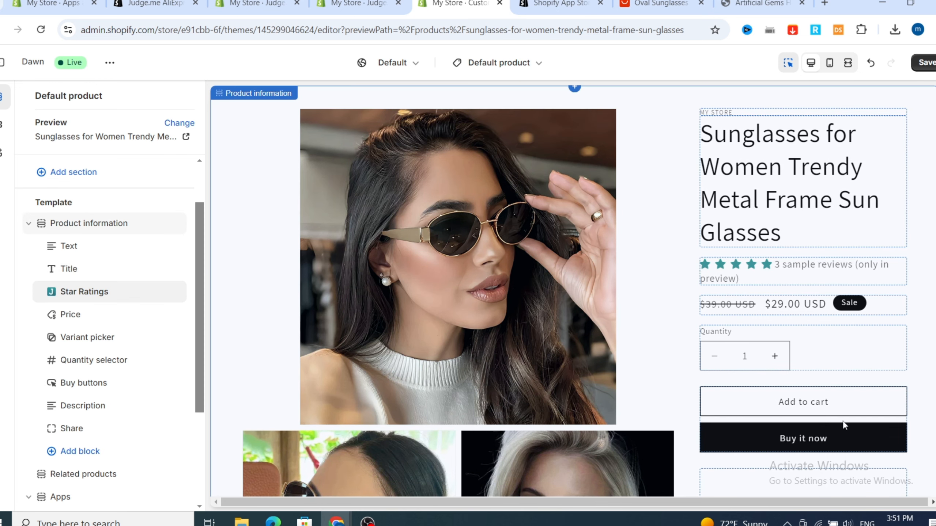
pyautogui.scroll(-1, 844, 425)
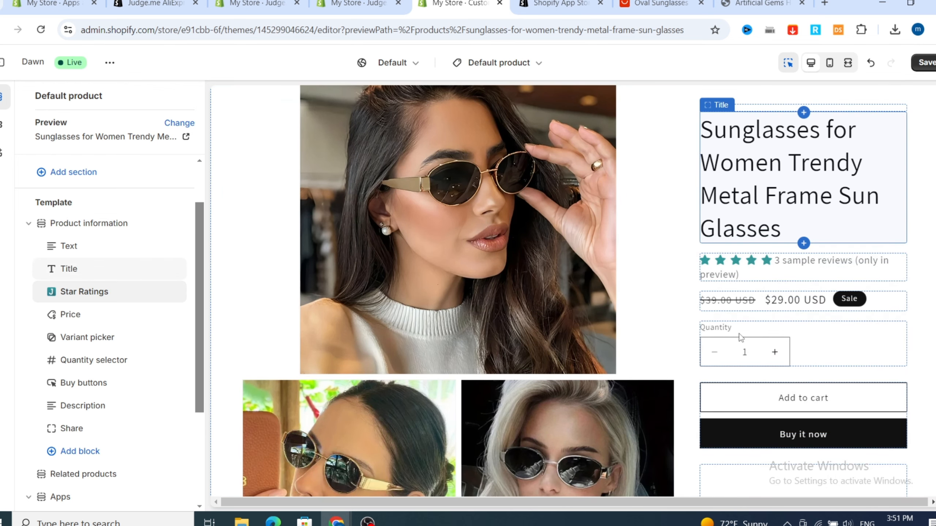
pyautogui.scroll(-1, 744, 347)
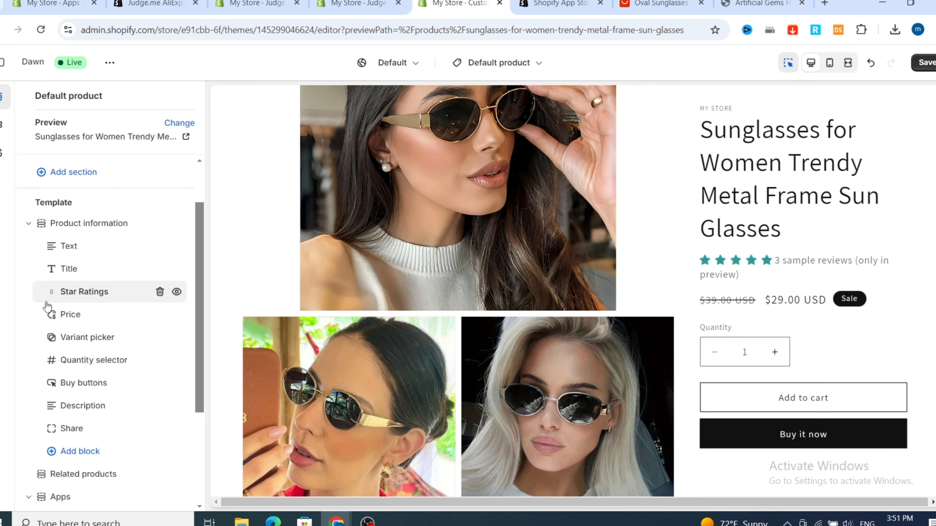
pyautogui.scroll(-3, 73, 435)
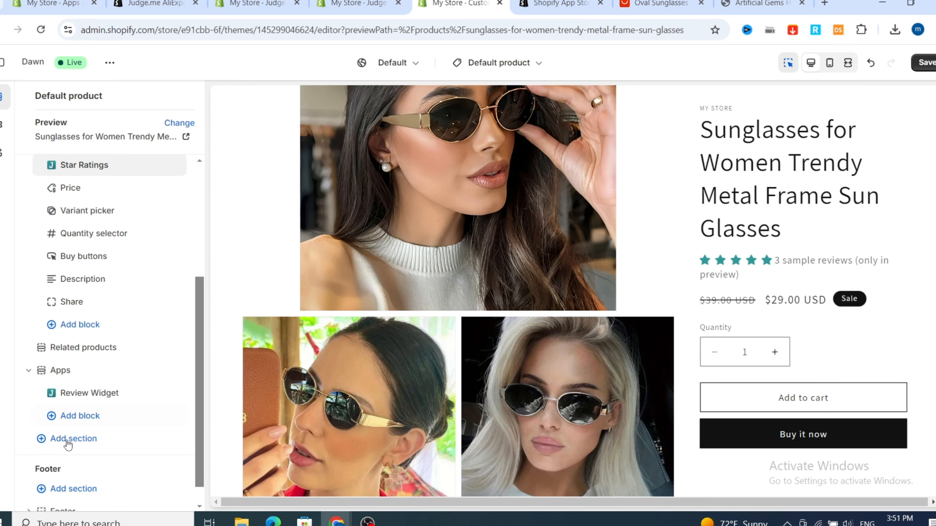
pyautogui.click(140, 398)
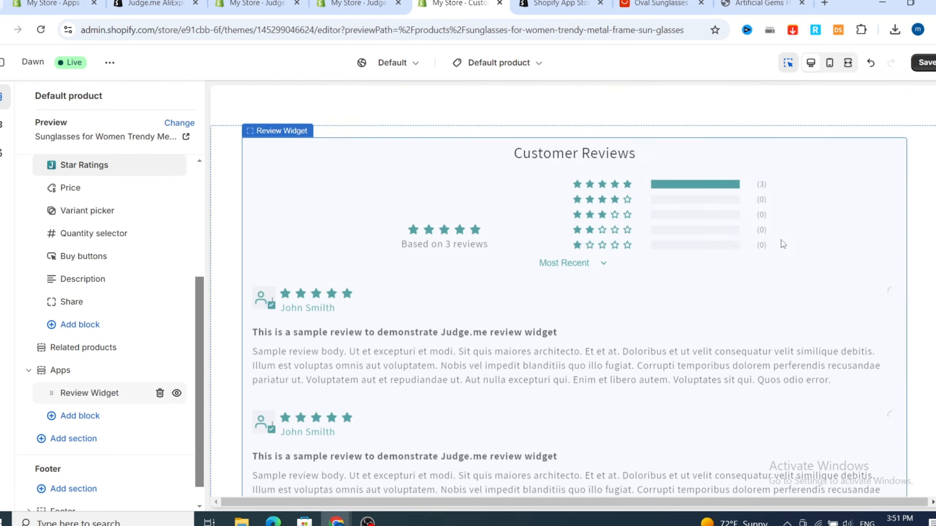
pyautogui.click(924, 63)
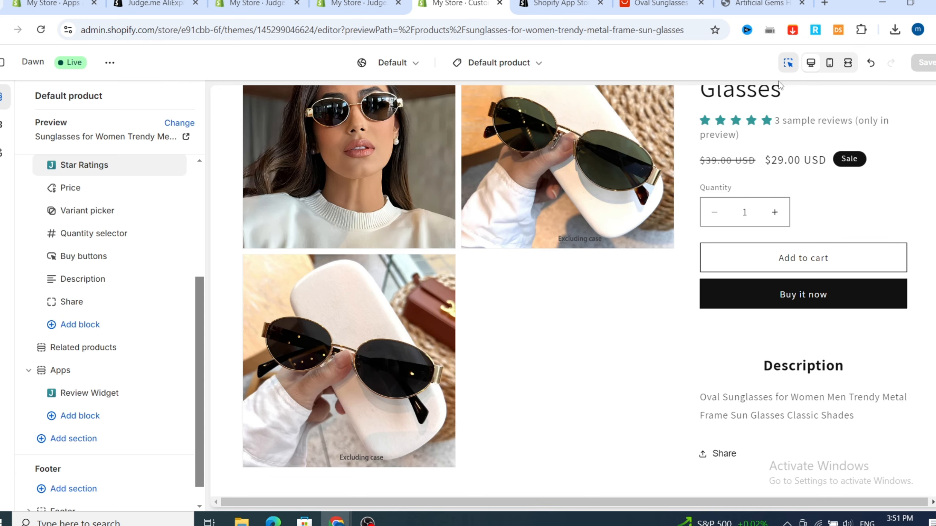
pyautogui.click(350, 5)
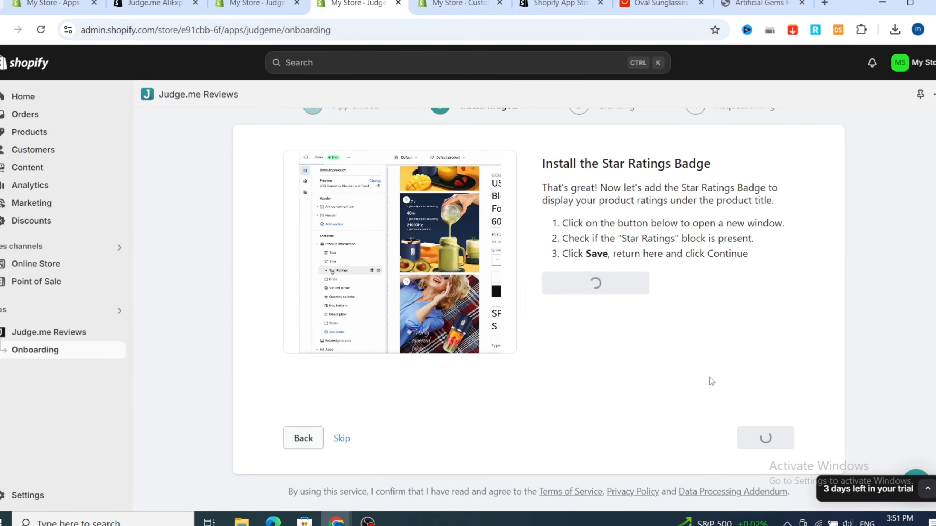
pyautogui.click(766, 439)
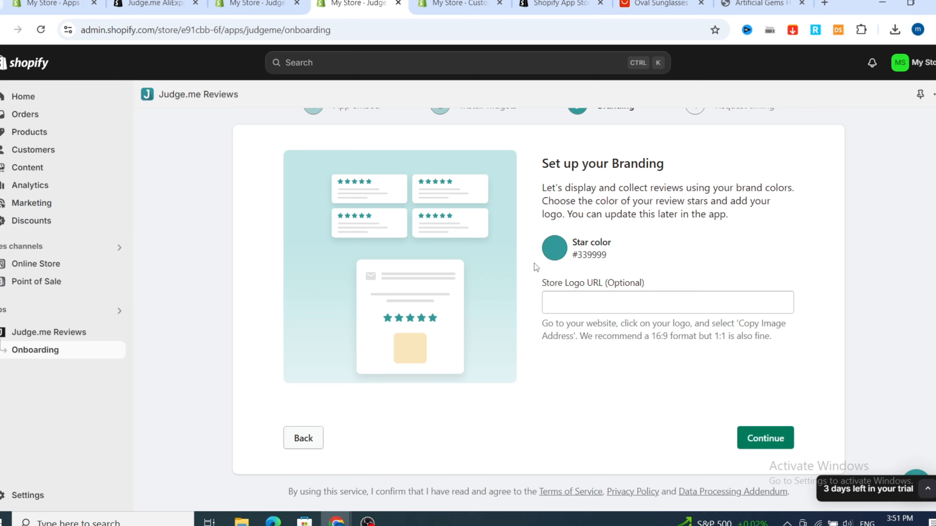
# Set the review star color to olive green #83A40A and continue to the review request timing stage
pyautogui.click(554, 251)
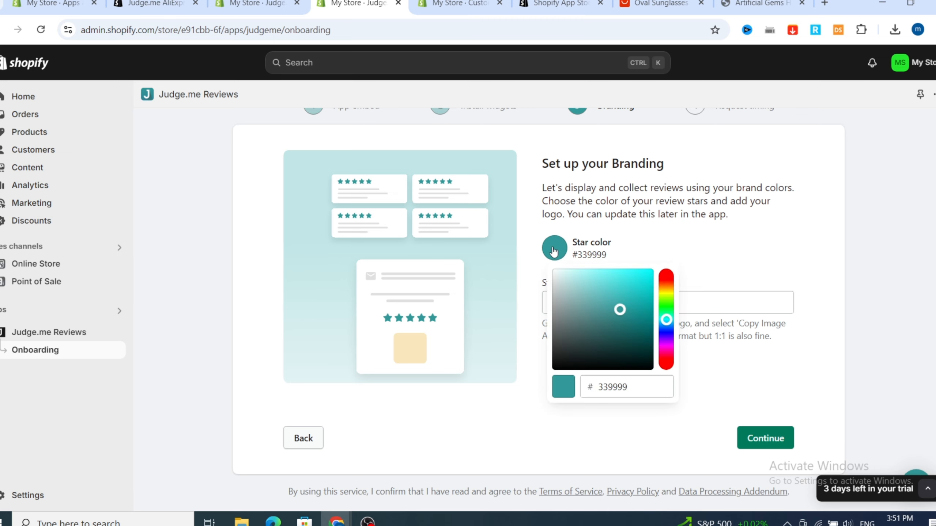
pyautogui.click(666, 346)
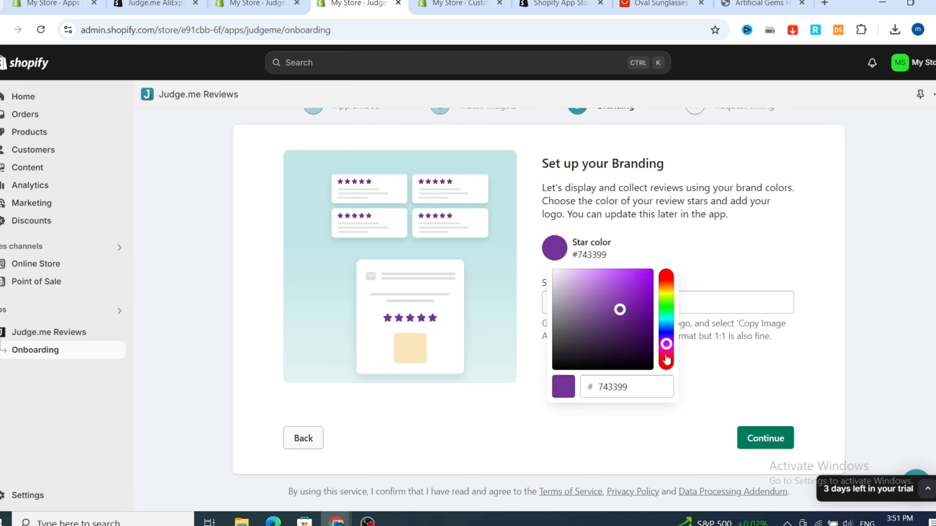
pyautogui.click(666, 359)
pyautogui.click(666, 364)
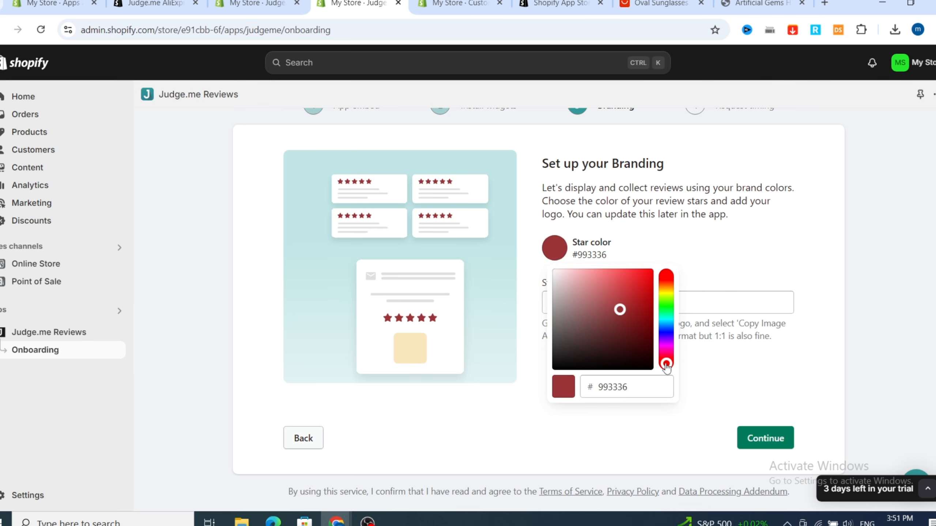
pyautogui.click(667, 320)
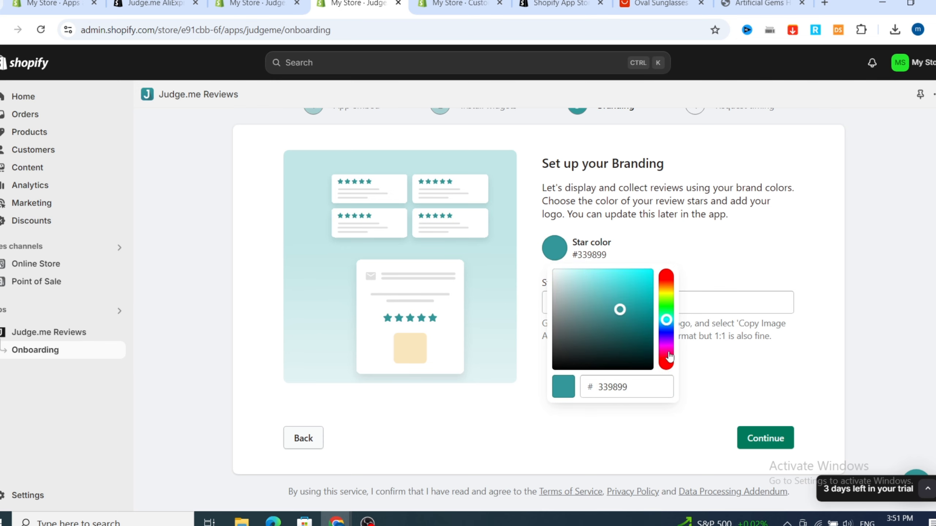
pyautogui.click(665, 299)
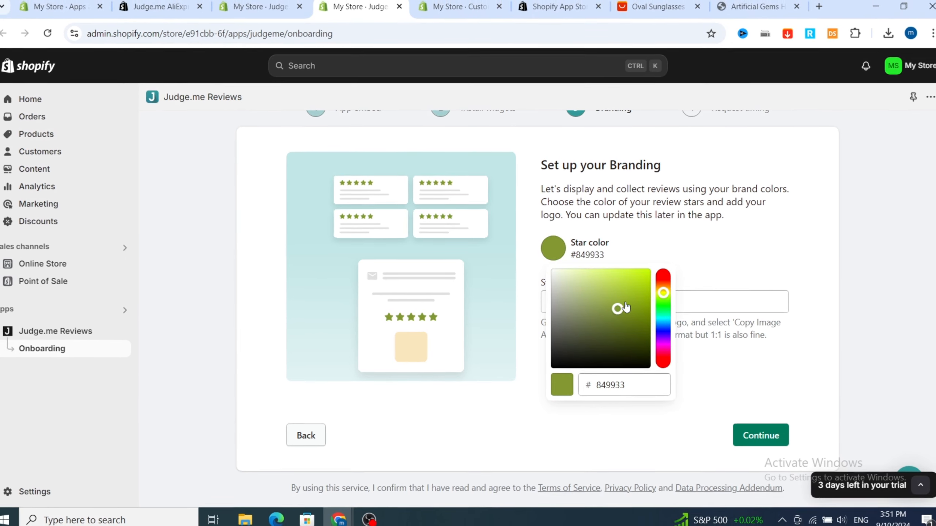
pyautogui.click(647, 296)
pyautogui.moveTo(643, 298); pyautogui.dragTo(642, 304)
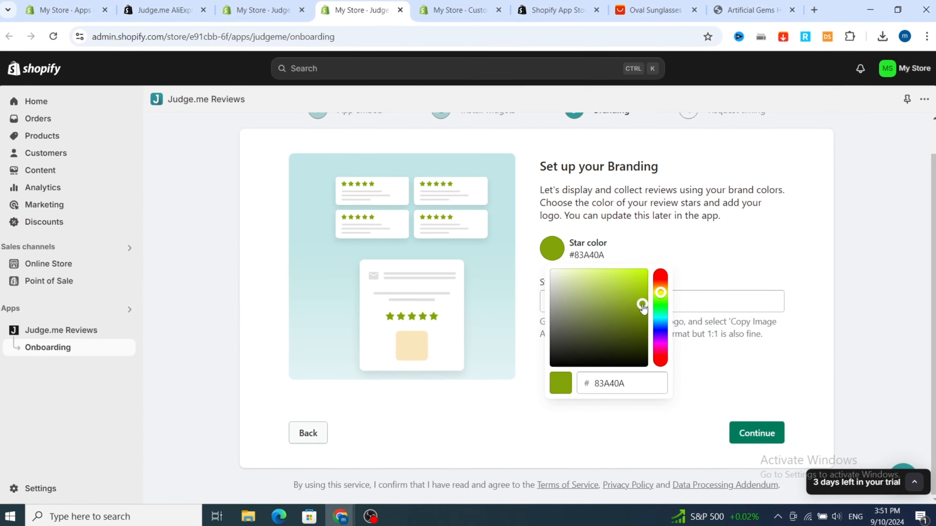
pyautogui.click(758, 434)
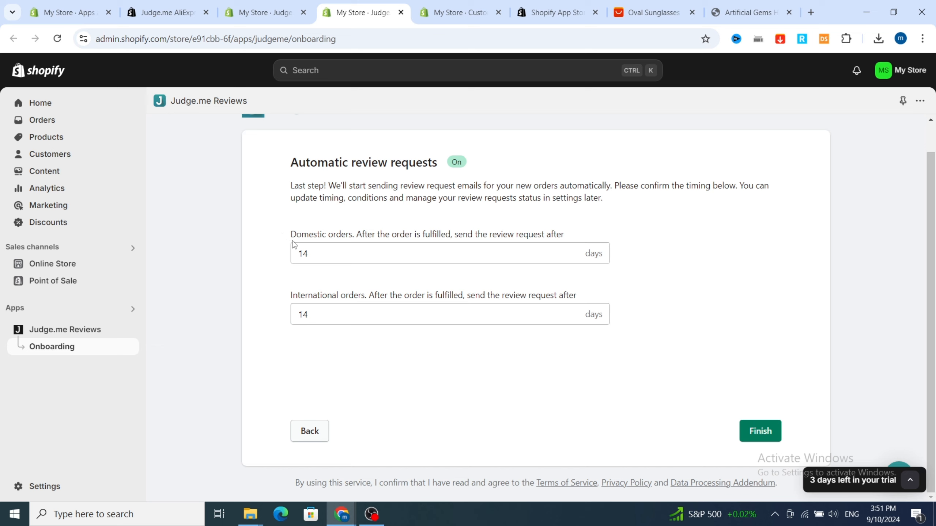
# Set automatic review requests to 10 days for domestic orders and 11 days for international orders, and finish the onboarding
pyautogui.click(574, 259)
pyautogui.click(574, 259)
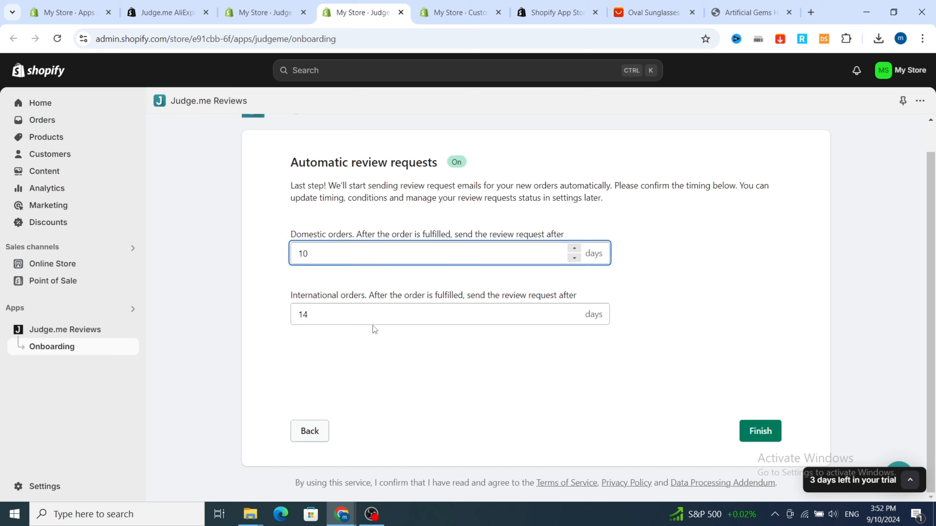
pyautogui.click(574, 319)
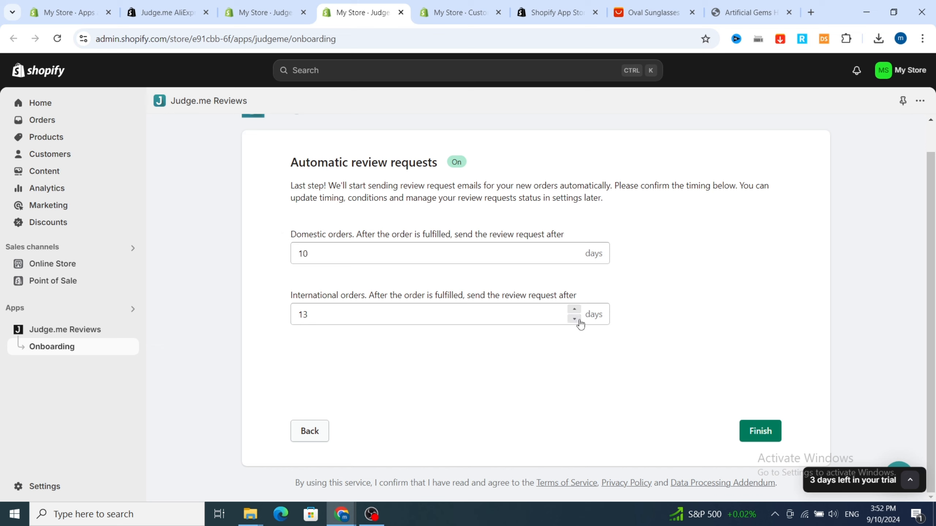
pyautogui.click(574, 319)
pyautogui.click(574, 319)
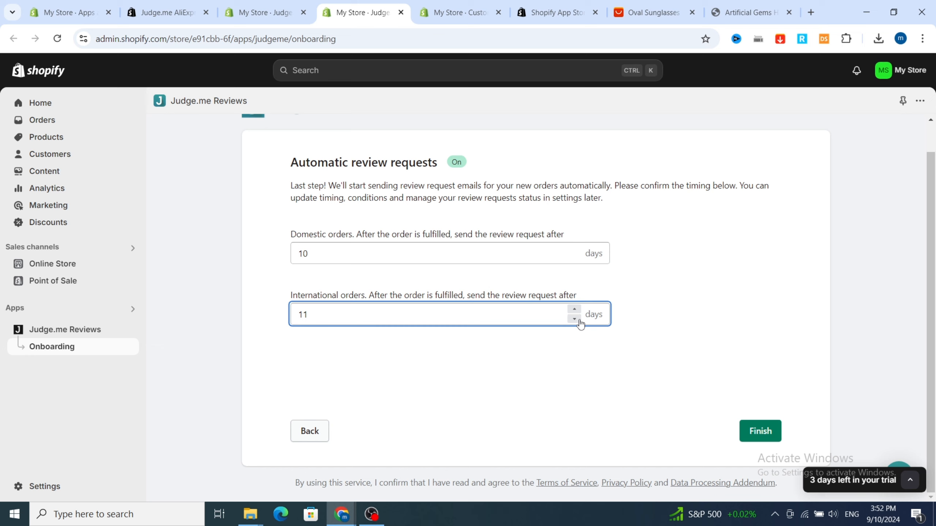
pyautogui.click(756, 433)
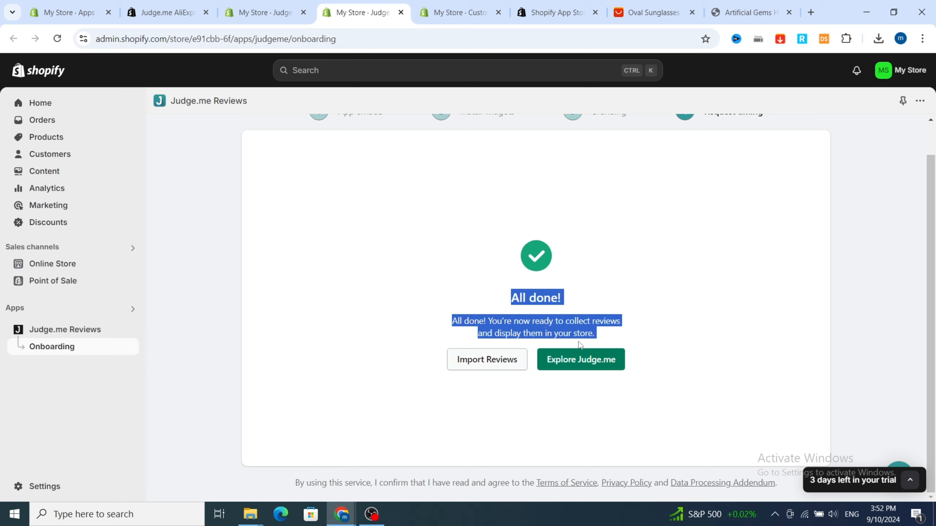
pyautogui.scroll(1, 586, 306)
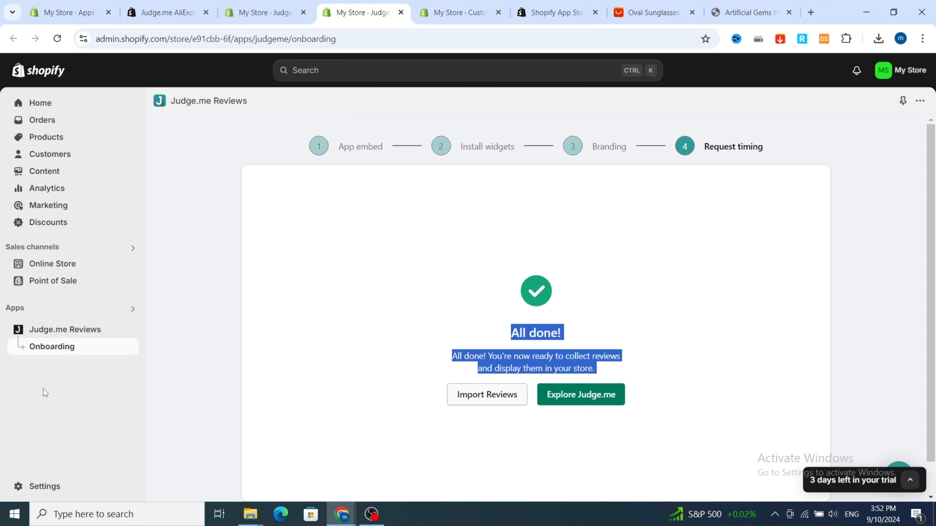
# Open the Judge.me AliExpress Reviews app from the store's installed apps and bring up its product import list
pyautogui.click(19, 311)
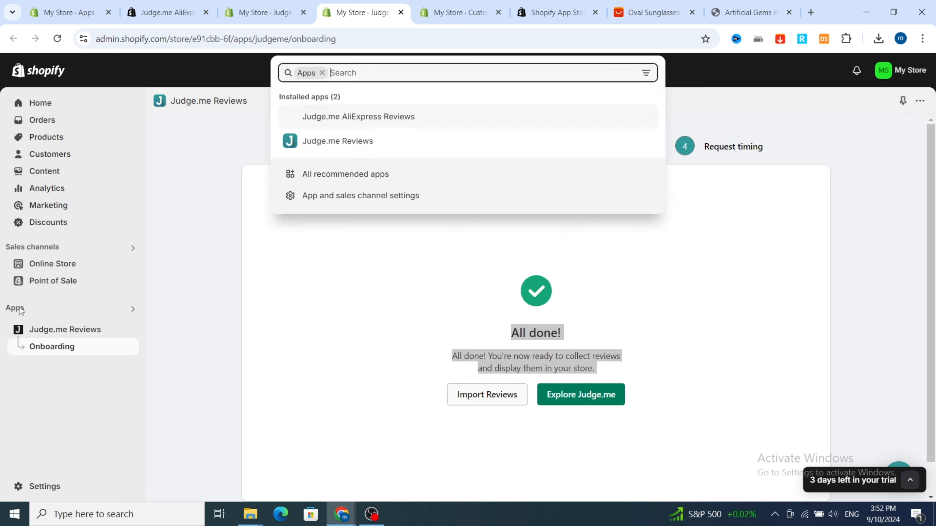
pyautogui.click(316, 117)
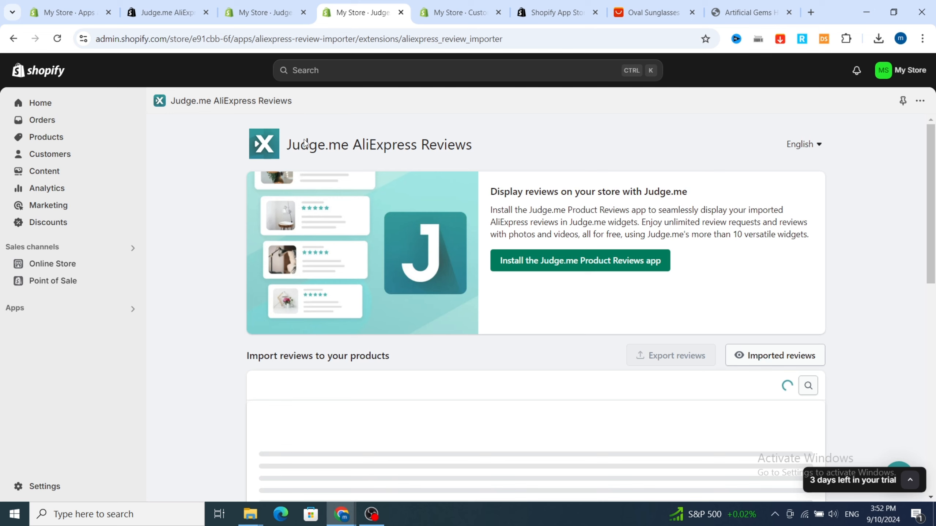
pyautogui.scroll(-3, 874, 258)
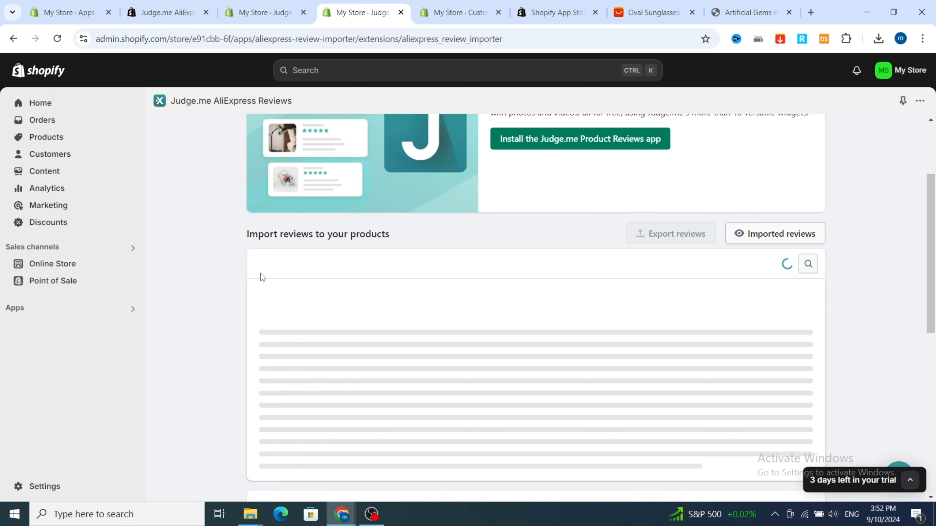
pyautogui.scroll(-2, 254, 269)
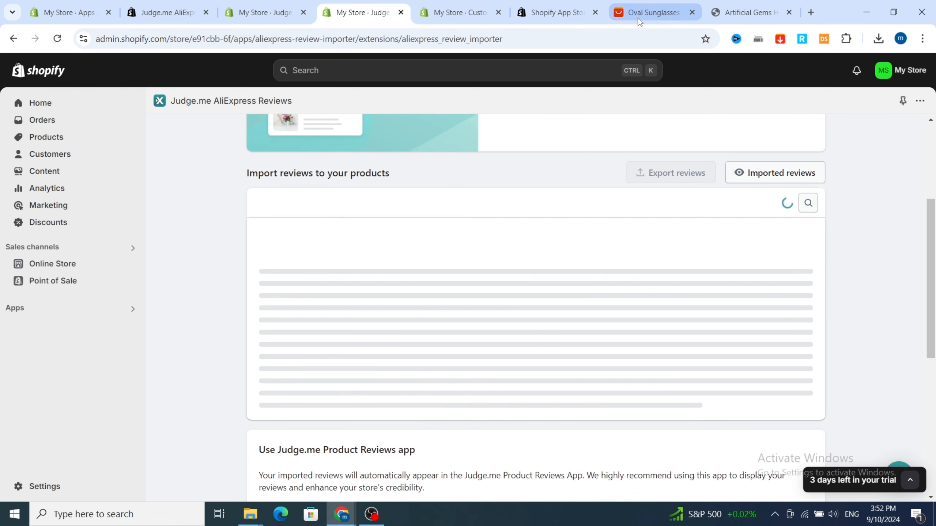
# Switch to the AliExpress page of the oval sunglasses and examine its rating summary and customer reviews
pyautogui.moveTo(638, 19)
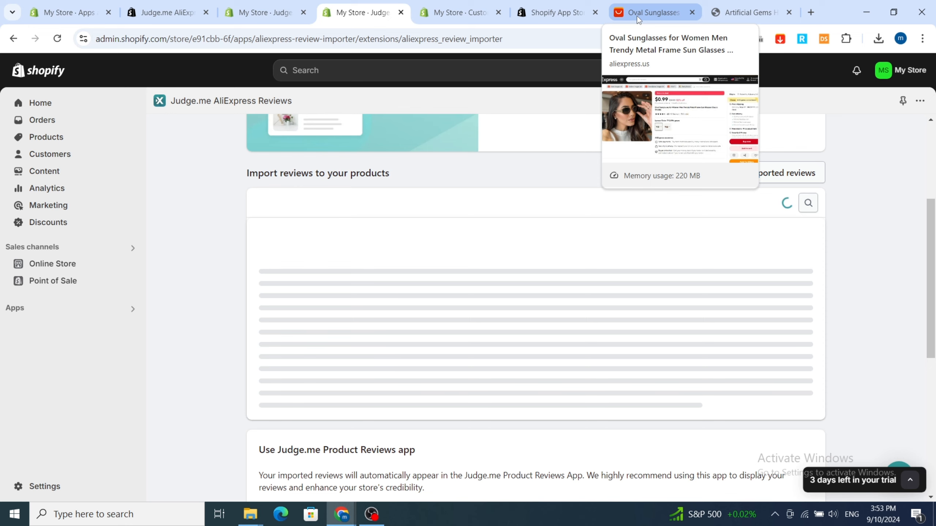
pyautogui.click(639, 15)
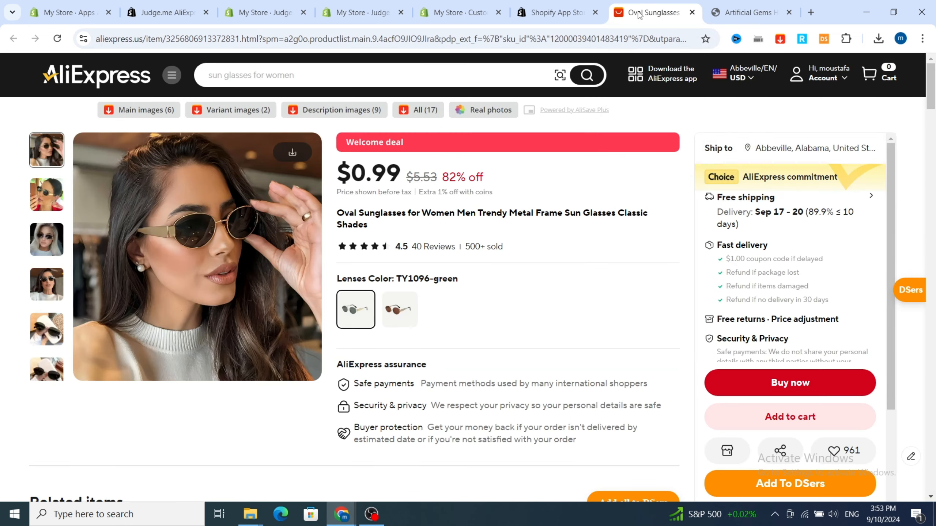
pyautogui.scroll(-12, 497, 330)
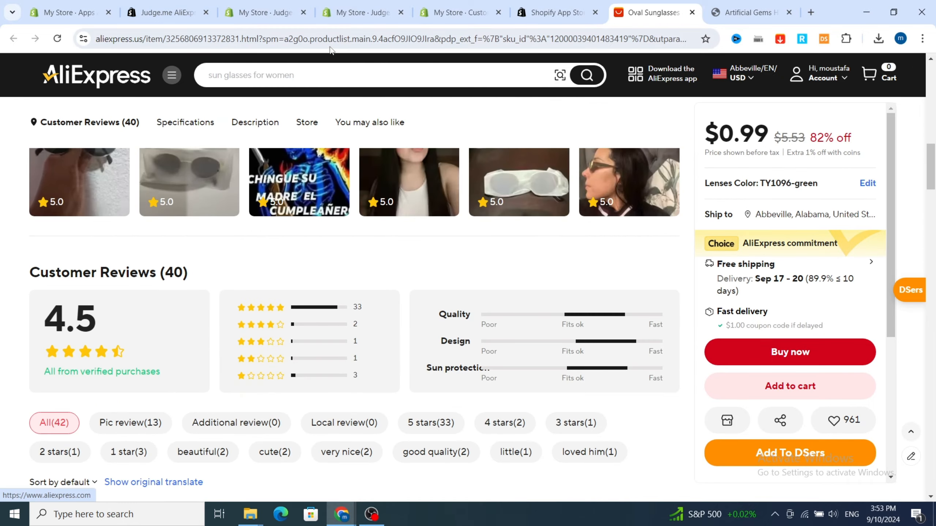
pyautogui.scroll(-7, 278, 406)
pyautogui.scroll(18, 274, 405)
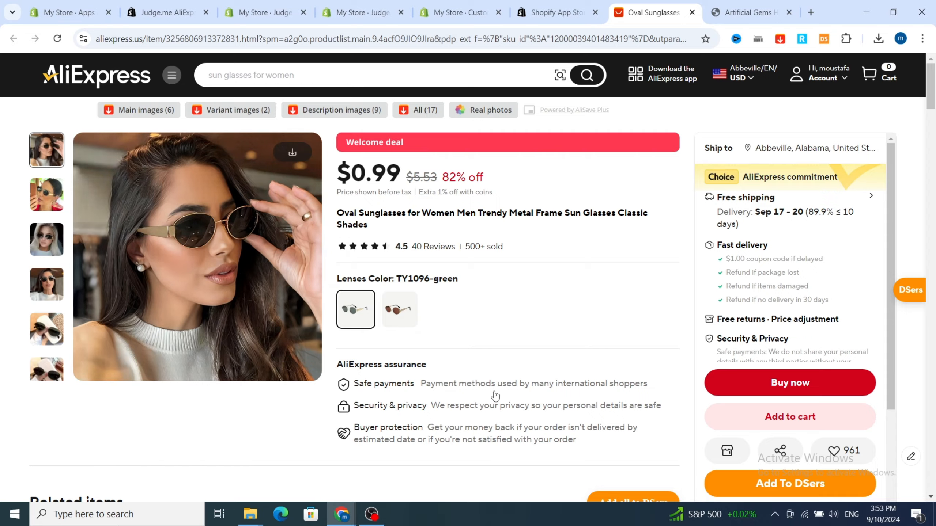
pyautogui.scroll(-10, 318, 397)
pyautogui.scroll(-10, 318, 397)
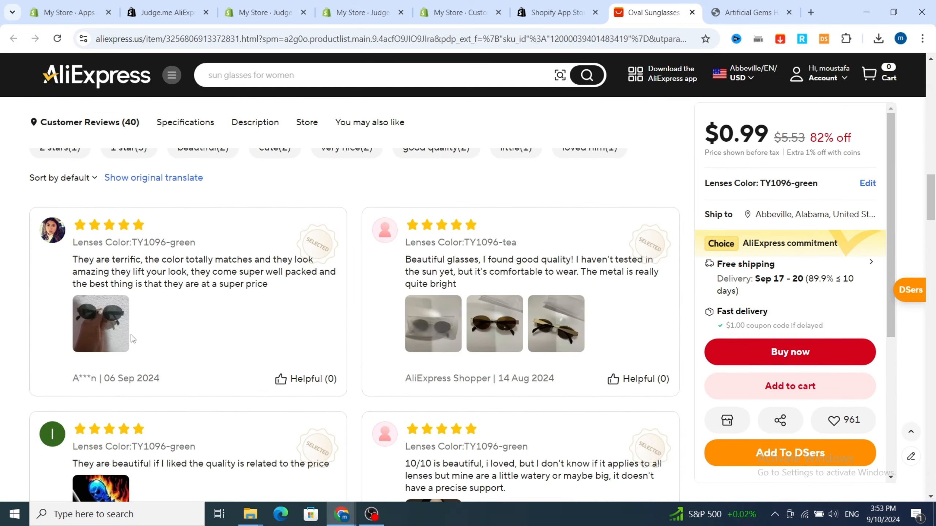
pyautogui.scroll(18, 622, 277)
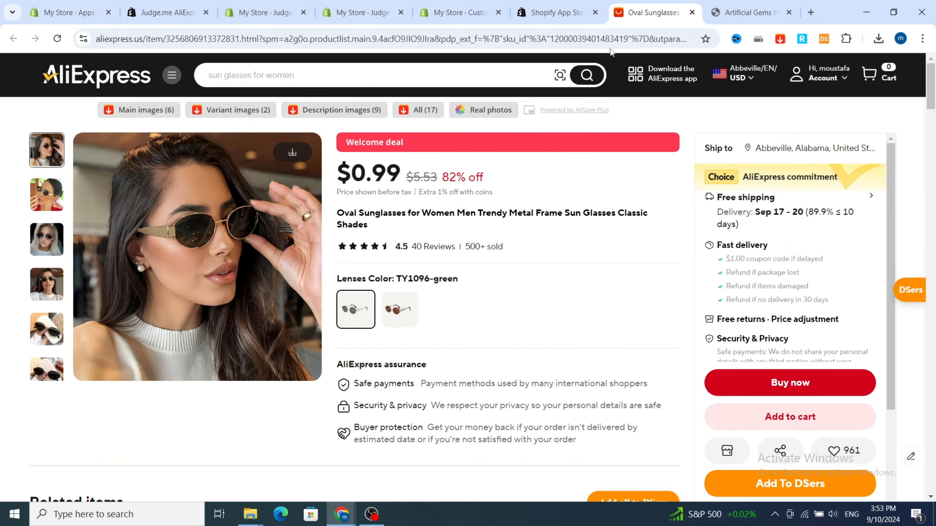
# Return to the Judge.me AliExpress Reviews app and examine the sunglasses entry under Import reviews to your products
pyautogui.click(253, 13)
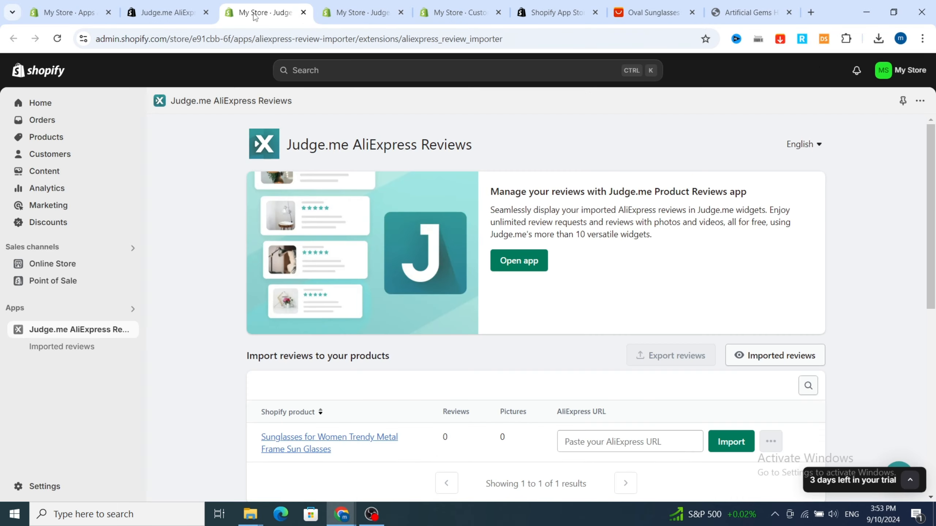
pyautogui.click(339, 13)
pyautogui.click(457, 13)
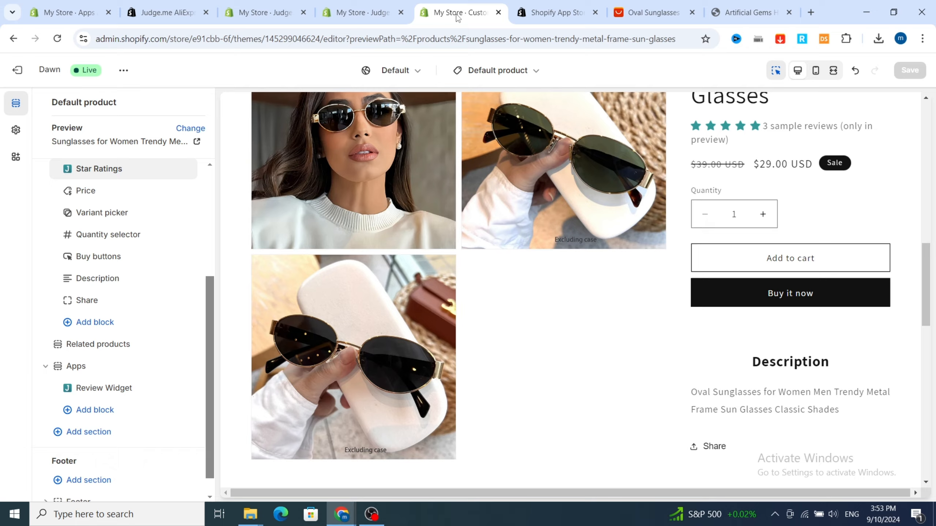
pyautogui.click(349, 13)
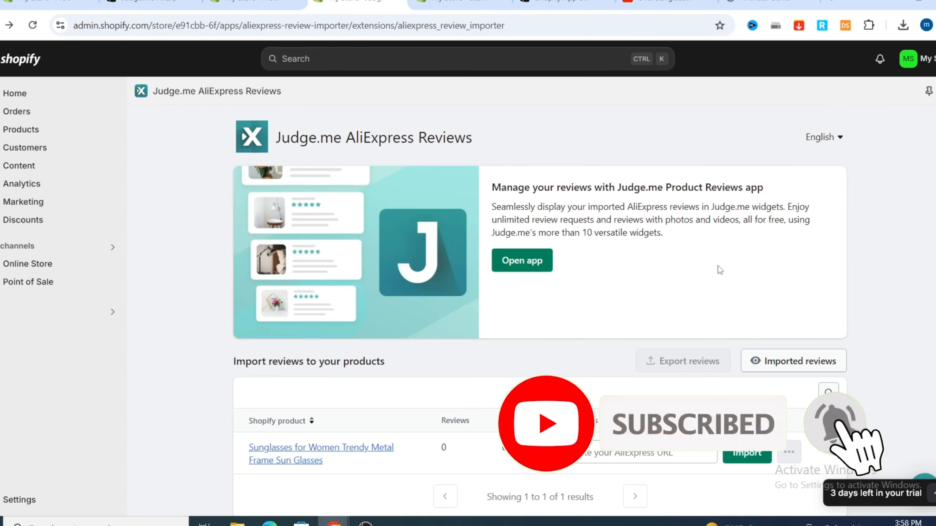
pyautogui.scroll(-2, 752, 284)
pyautogui.scroll(2, 831, 299)
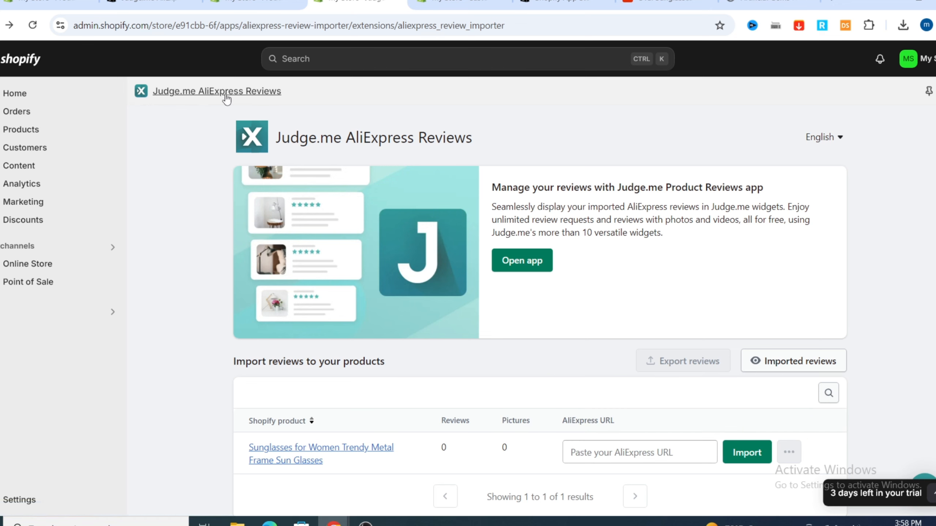
pyautogui.scroll(-4, 368, 225)
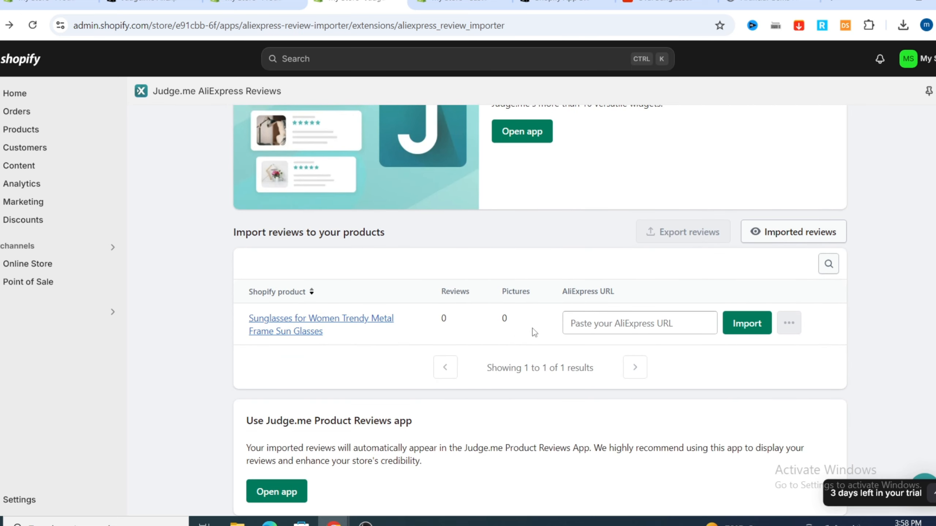
pyautogui.scroll(-4, 278, 322)
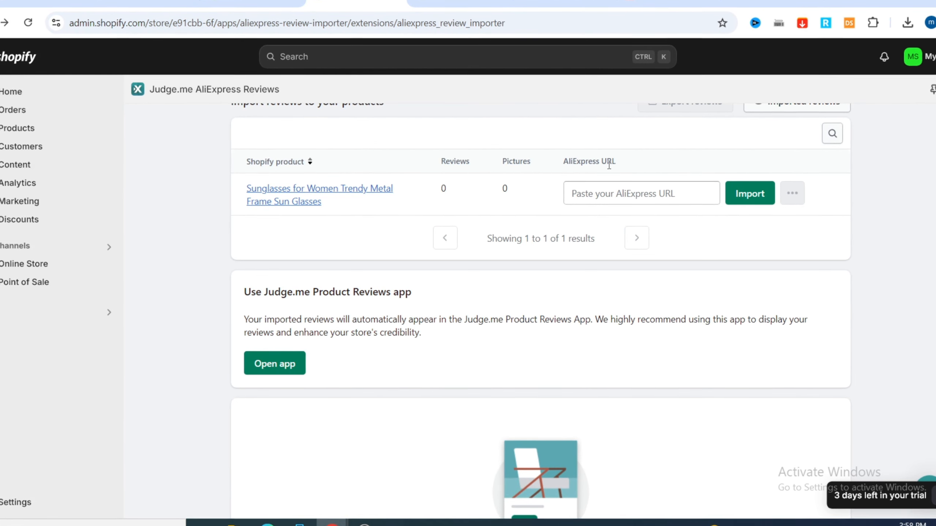
# Copy the AliExpress sunglasses page URL into the AliExpress URL field of the Shopify sunglasses product and start its review import
pyautogui.click(662, 2)
pyautogui.click(332, 23)
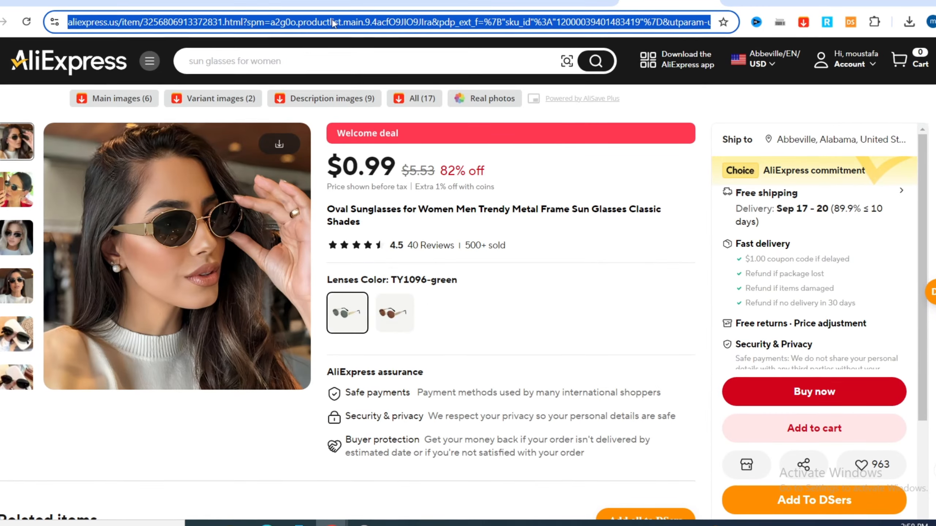
pyautogui.click(424, 3)
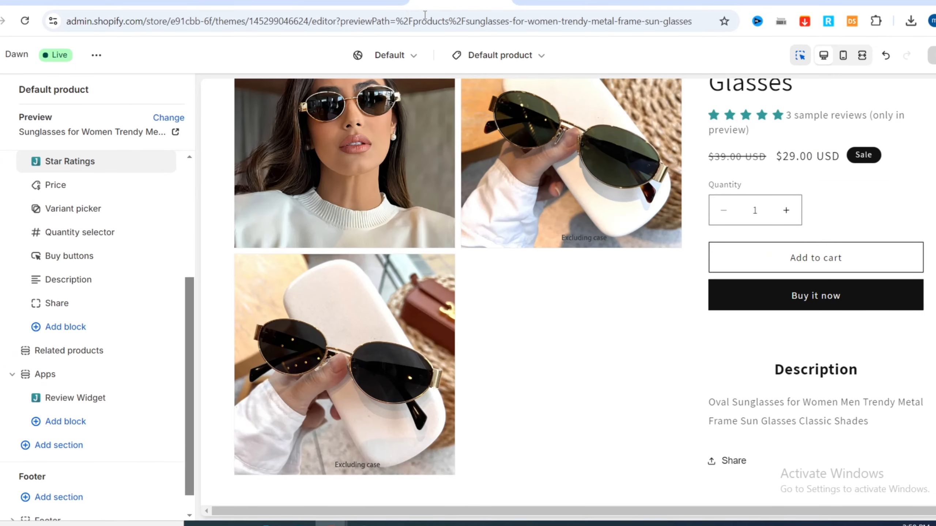
pyautogui.click(360, 3)
pyautogui.click(631, 194)
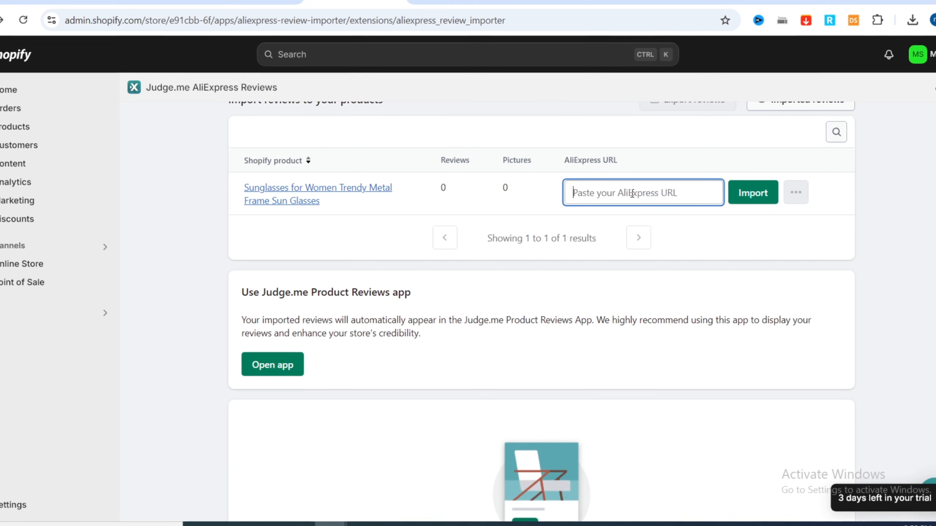
pyautogui.hotkey('ctrl', 'v')
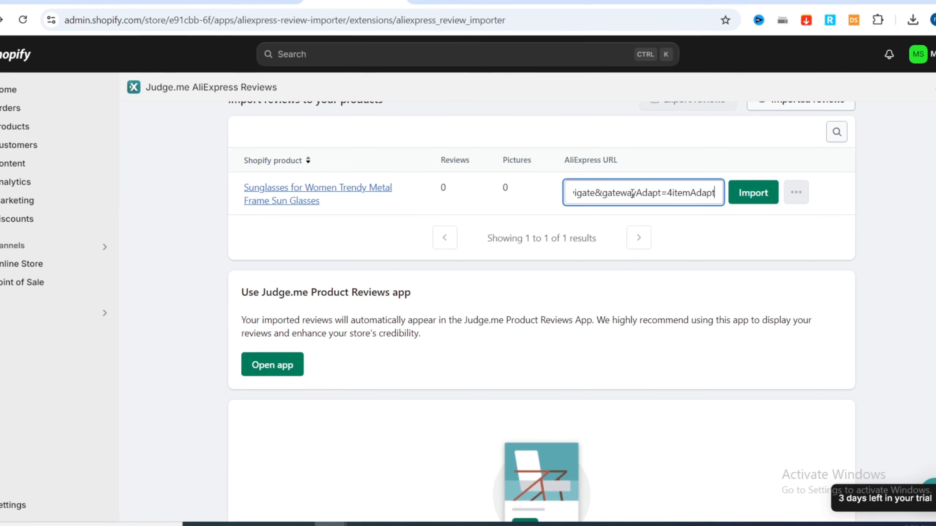
pyautogui.click(758, 200)
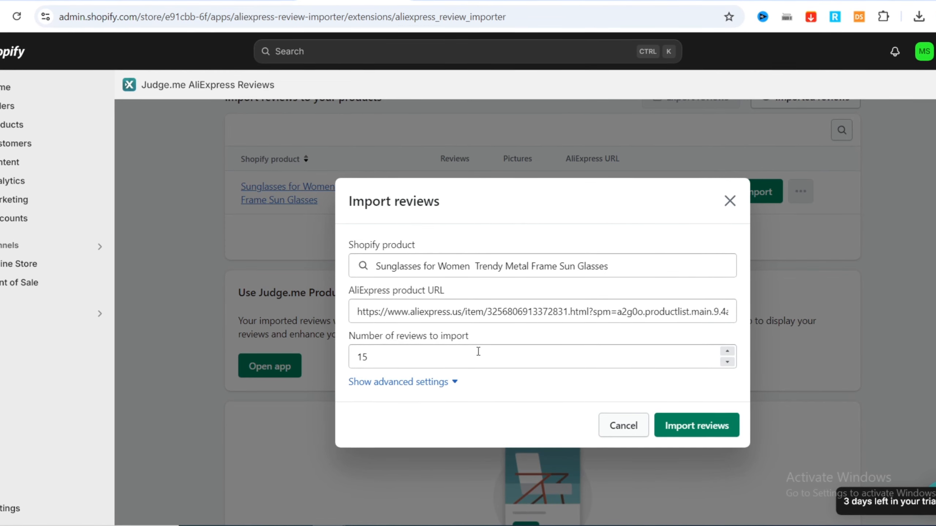
# Set the number of reviews to import to 3 and import them for the sunglasses product
pyautogui.click(727, 362)
pyautogui.click(727, 363)
pyautogui.click(727, 362)
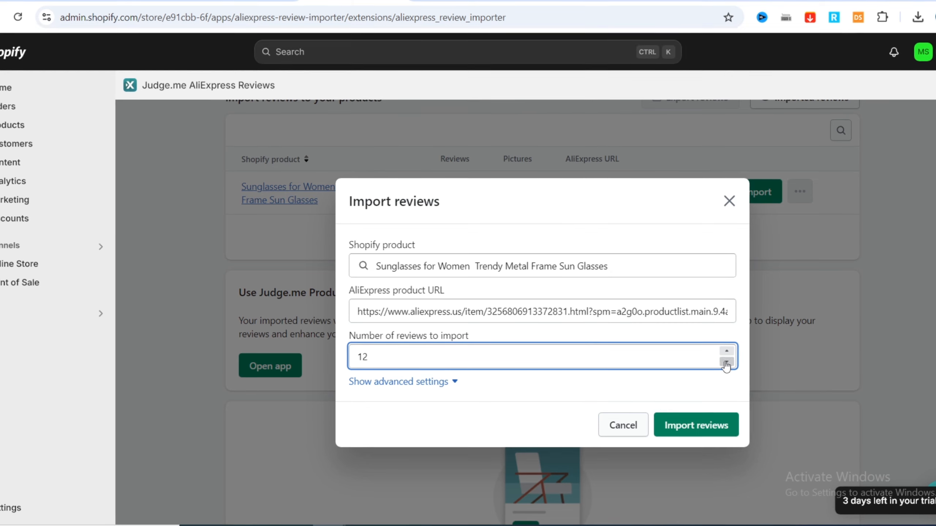
pyautogui.click(726, 362)
pyautogui.click(727, 362)
pyautogui.click(727, 362)
pyautogui.click(726, 363)
pyautogui.click(726, 363)
pyautogui.click(726, 363)
pyautogui.click(726, 363)
pyautogui.click(726, 363)
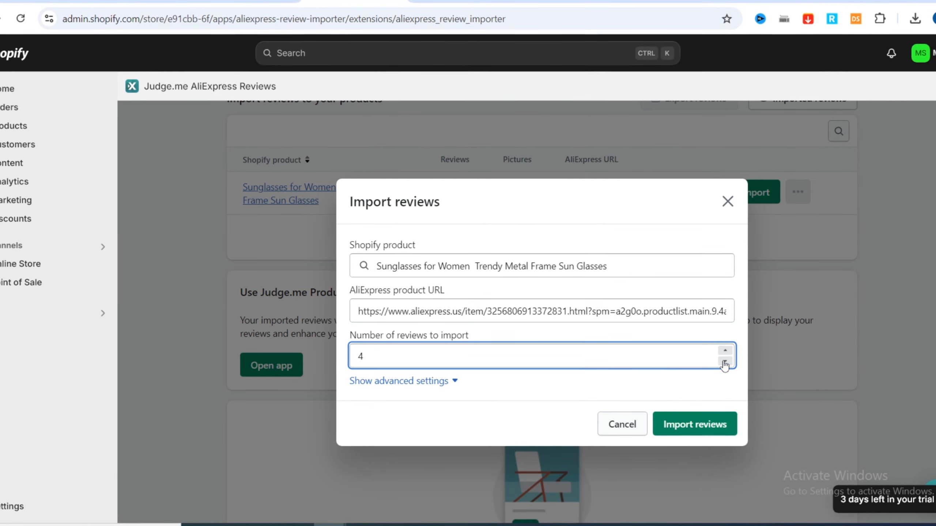
pyautogui.click(726, 363)
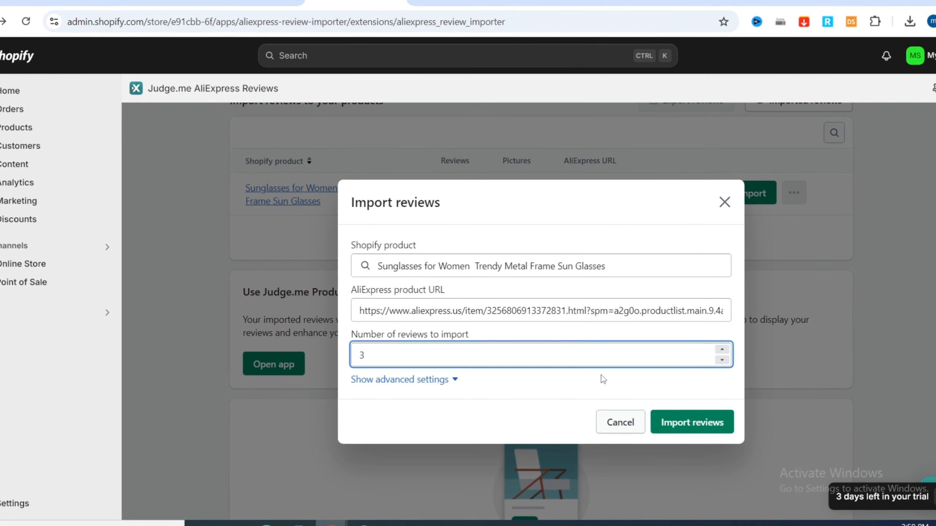
pyautogui.click(691, 427)
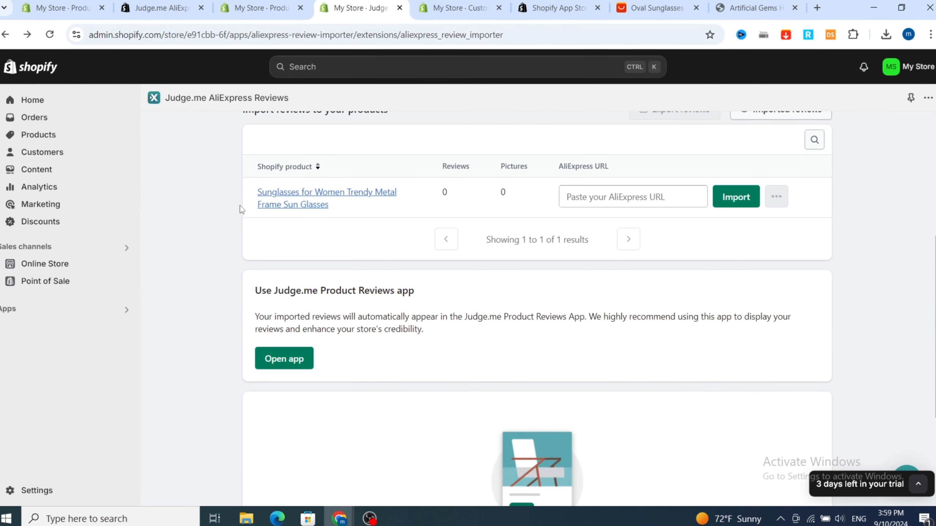
# Open the Dawn theme of the online store for customization and load the Default product template
pyautogui.click(21, 73)
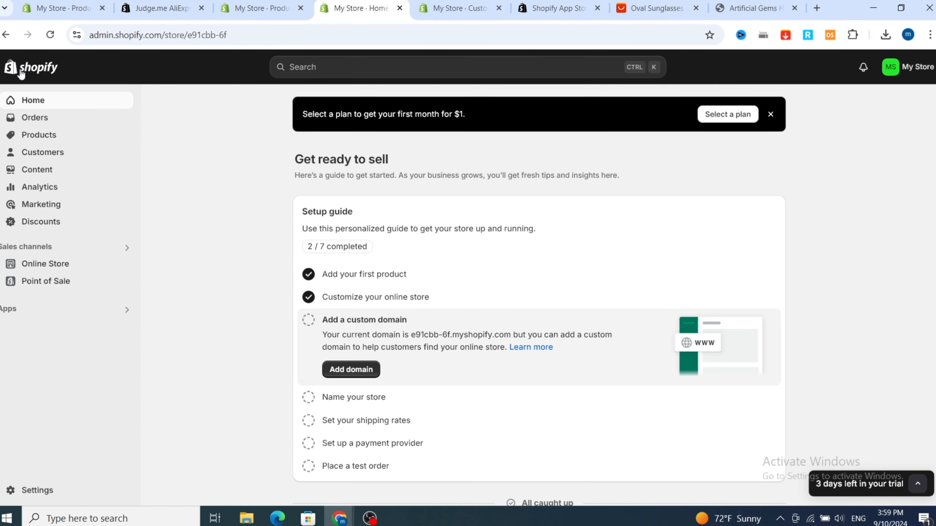
pyautogui.click(47, 264)
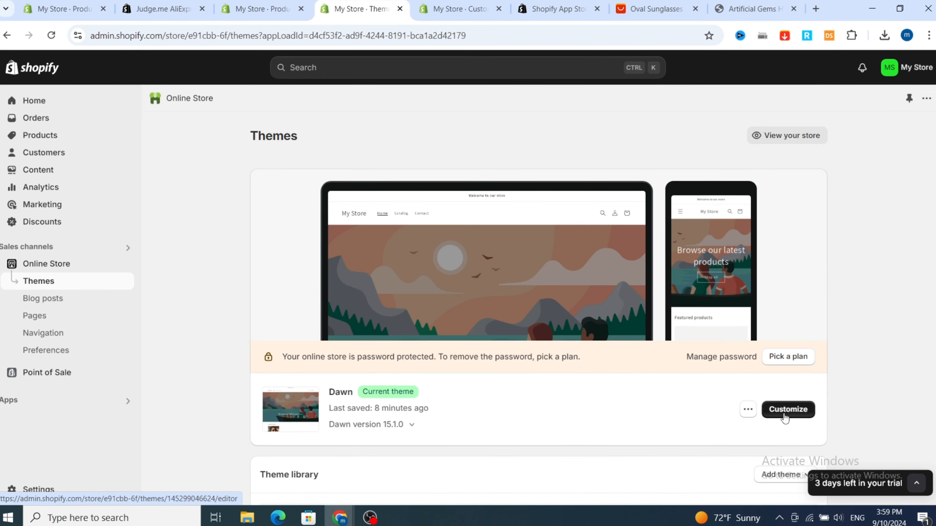
pyautogui.click(784, 415)
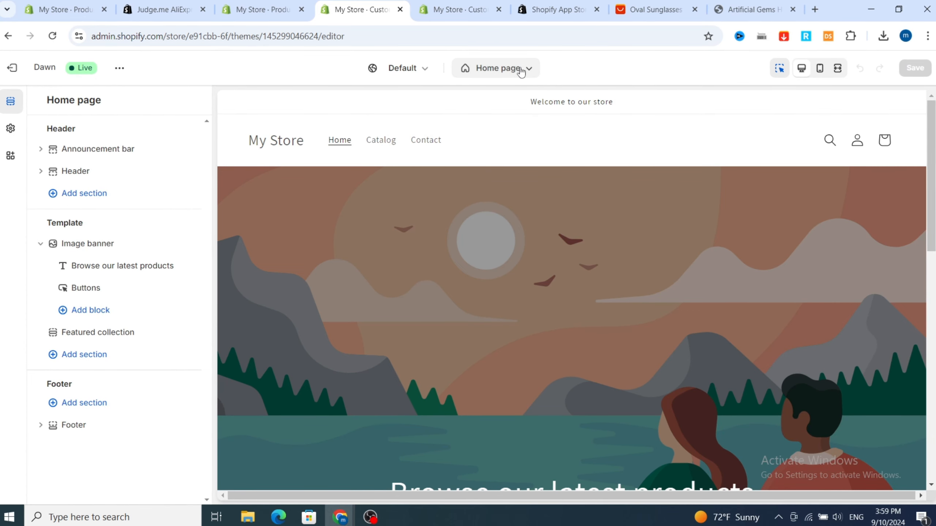
pyautogui.click(520, 70)
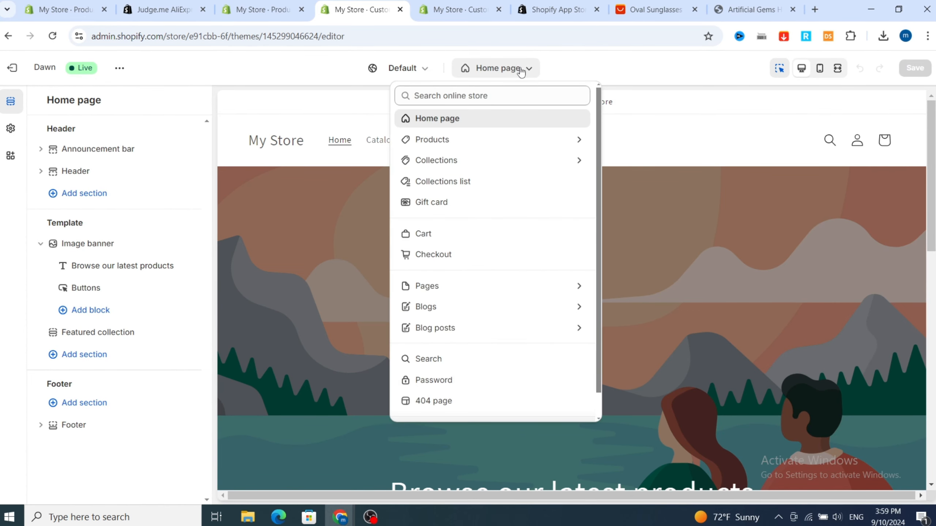
pyautogui.click(434, 142)
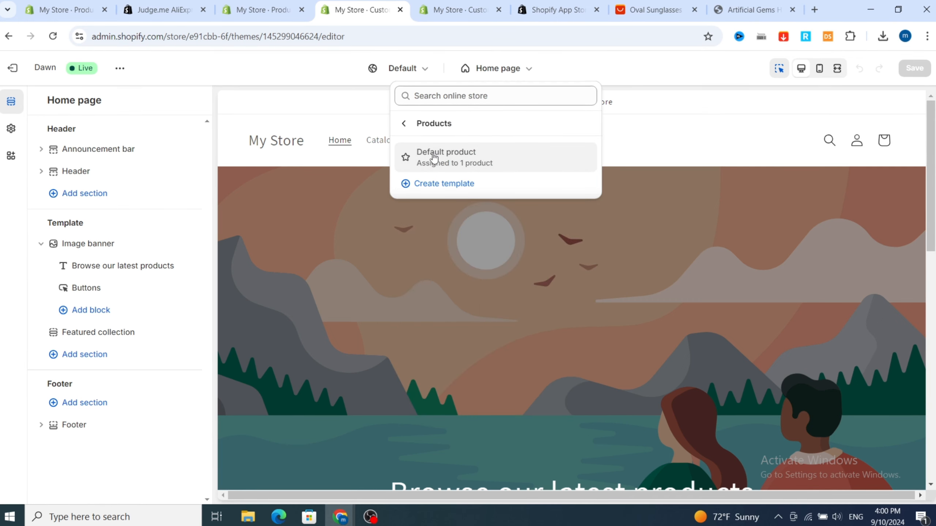
pyautogui.click(434, 157)
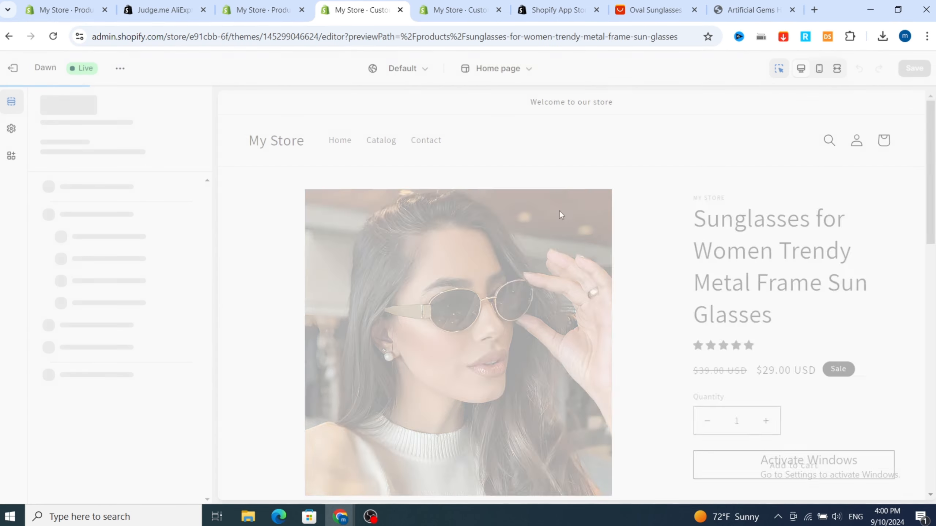
# Check the star rating and the imported customer reviews in the sunglasses product page preview
pyautogui.scroll(-2, 618, 232)
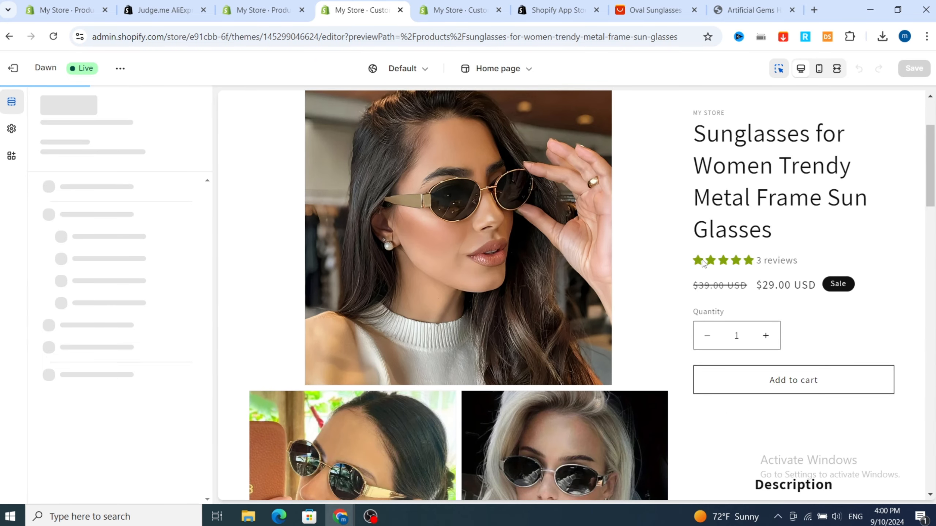
pyautogui.scroll(-10, 715, 251)
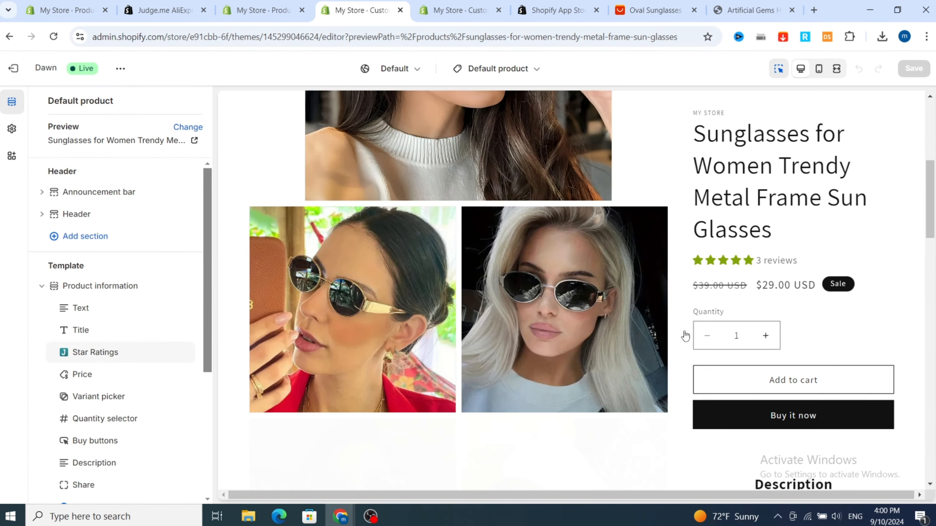
pyautogui.scroll(-7, 691, 426)
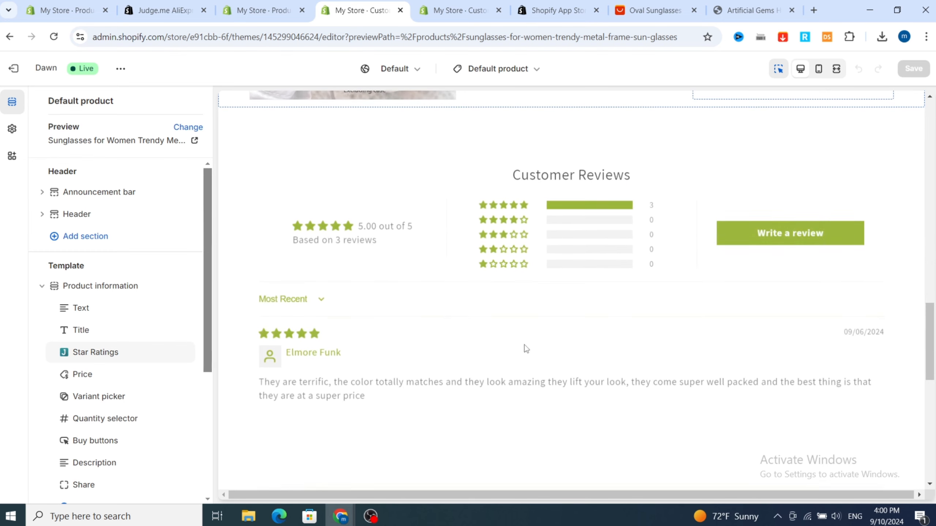
pyautogui.scroll(-10, 397, 274)
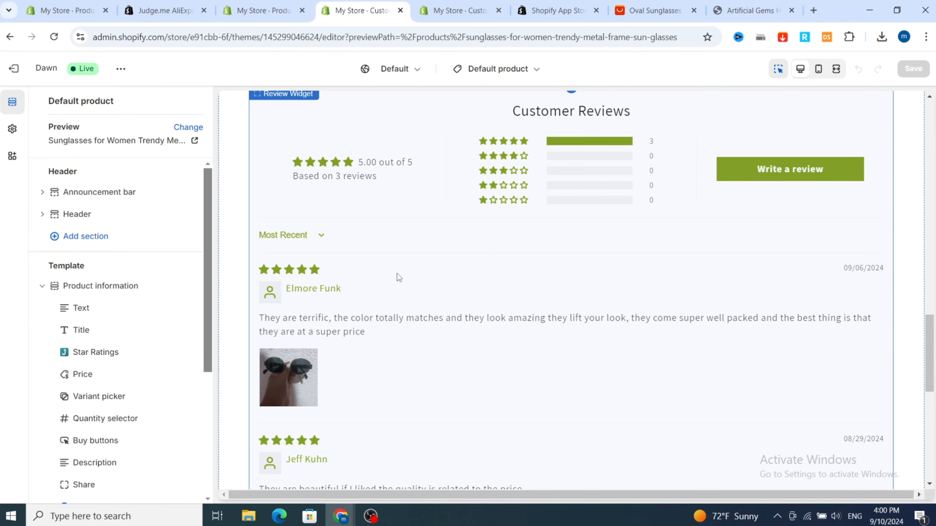
# Compare the reviews in the theme editor's sunglasses preview with the original customer reviews on the AliExpress product page
pyautogui.scroll(4, 466, 284)
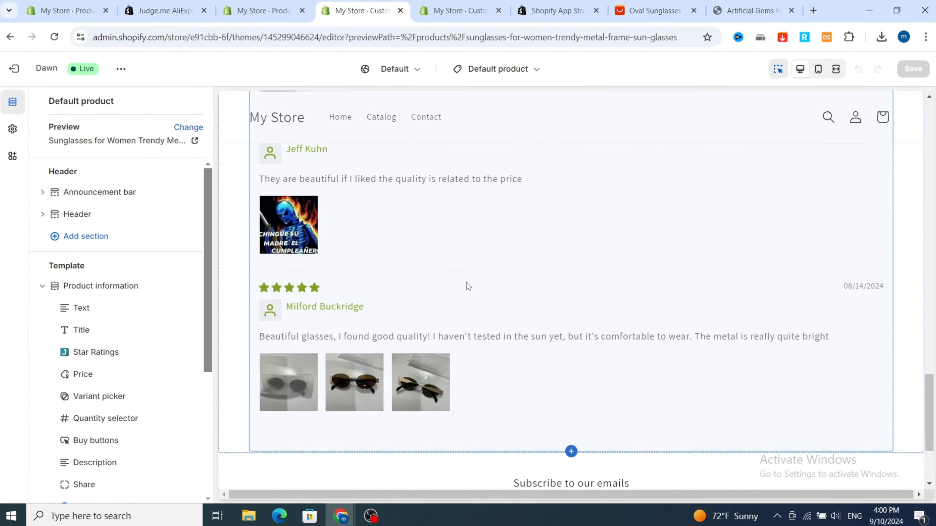
pyautogui.click(654, 10)
pyautogui.scroll(-15, 392, 229)
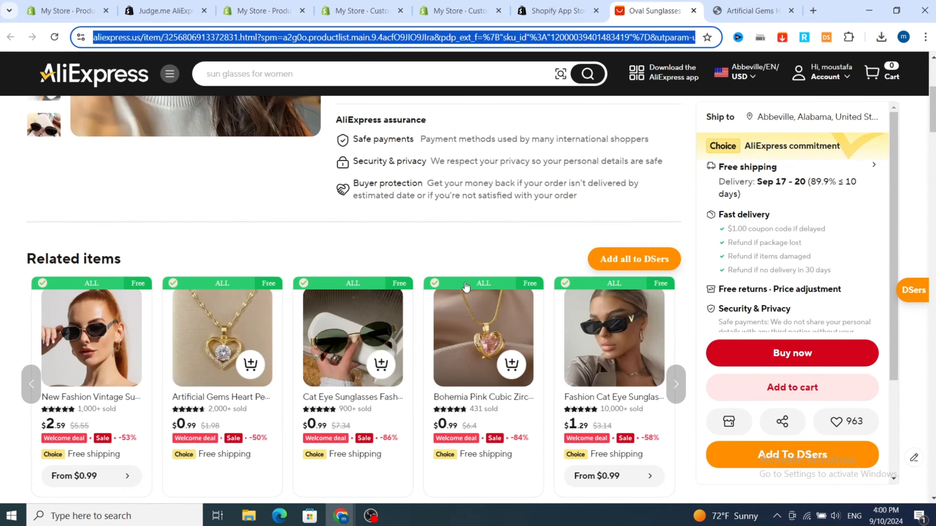
pyautogui.scroll(-8, 241, 310)
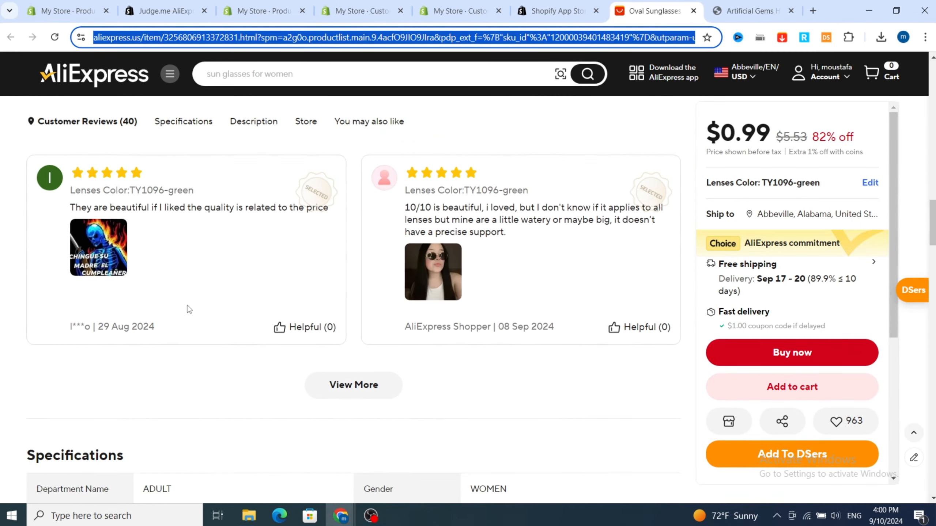
pyautogui.scroll(8, 468, 212)
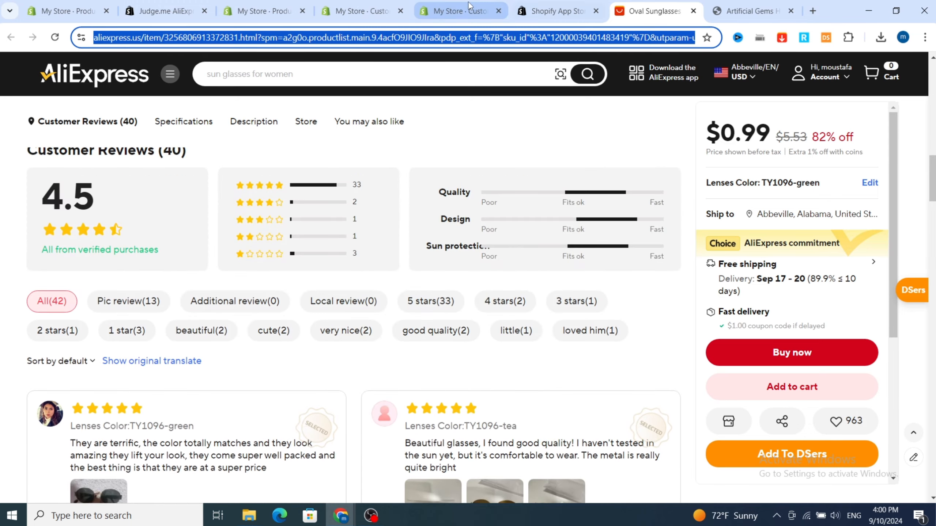
pyautogui.click(459, 10)
pyautogui.scroll(-10, 571, 266)
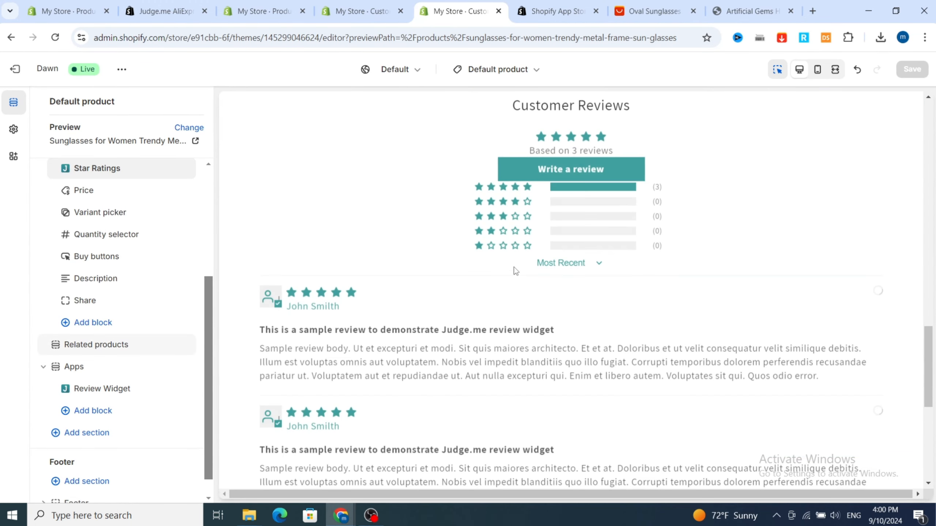
pyautogui.click(362, 11)
pyautogui.scroll(-5, 471, 201)
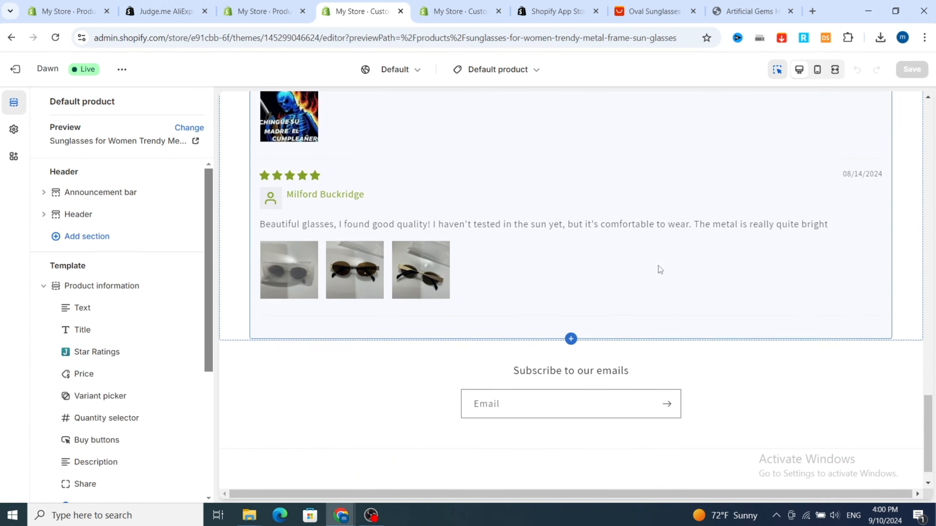
# Inspect the sunglasses product preview from its title and star rating down to the Customer Reviews section, checking it against the AliExpress listing
pyautogui.scroll(12, 658, 267)
pyautogui.scroll(10, 585, 262)
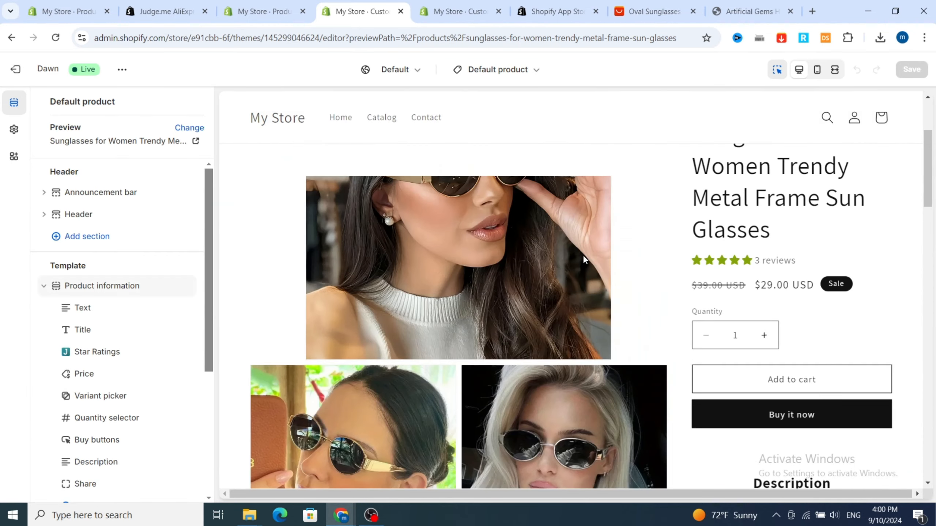
pyautogui.scroll(-10, 584, 258)
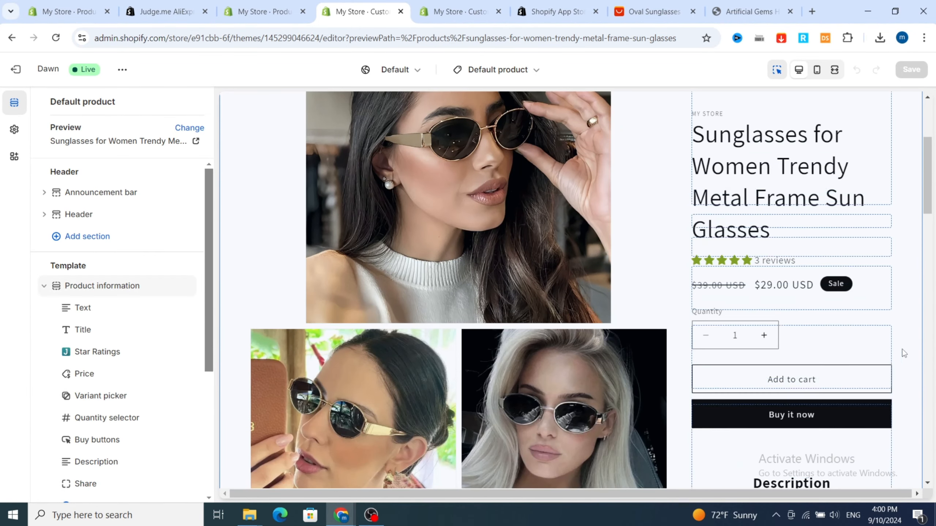
pyautogui.scroll(-5, 633, 342)
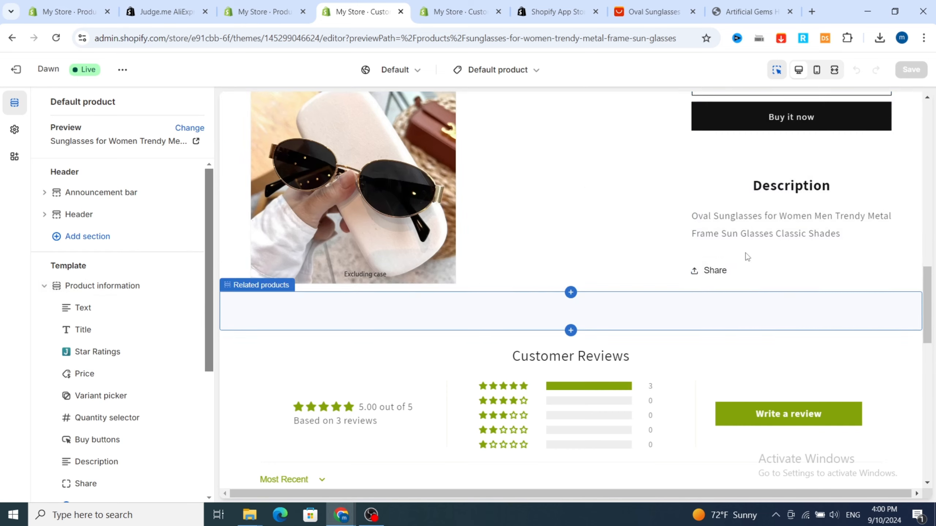
pyautogui.click(662, 12)
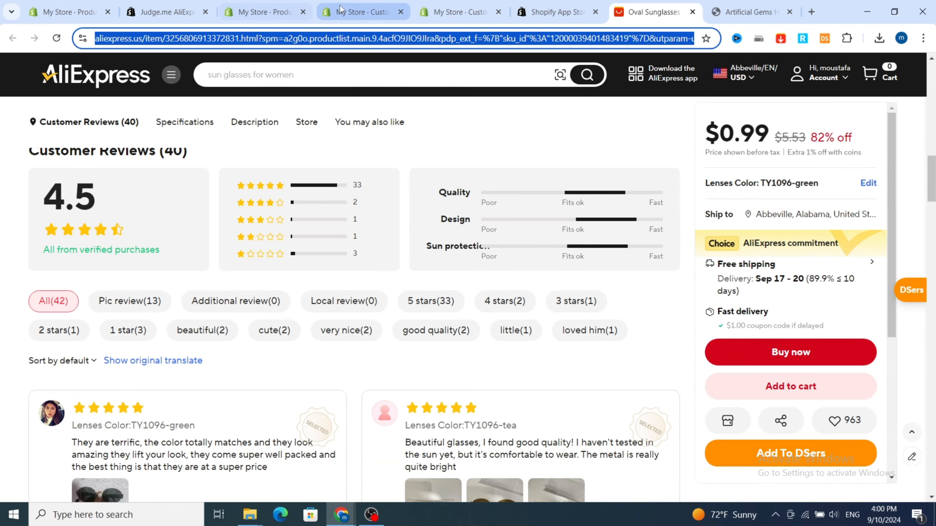
pyautogui.click(363, 11)
pyautogui.scroll(10, 596, 253)
pyautogui.scroll(-3, 596, 253)
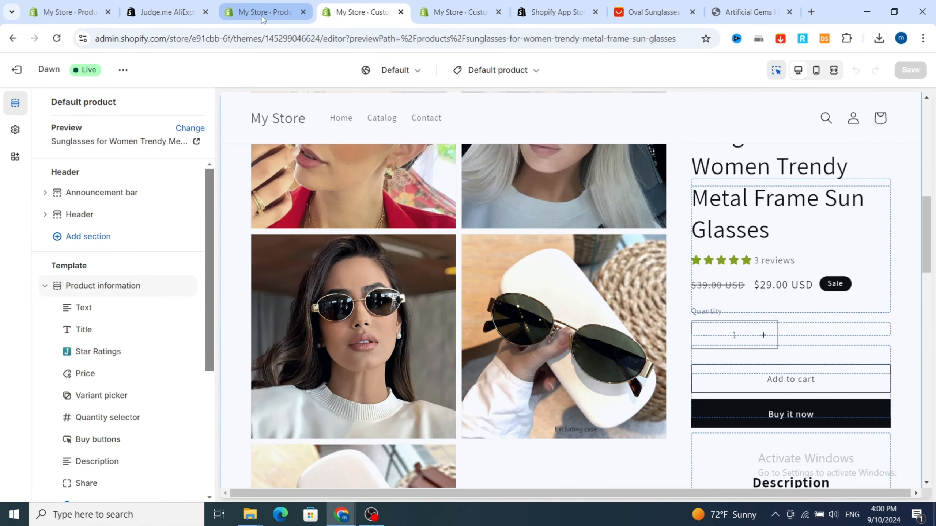
# Open the General Settings of the installed Judge.me Reviews app in the Shopify admin
pyautogui.click(265, 11)
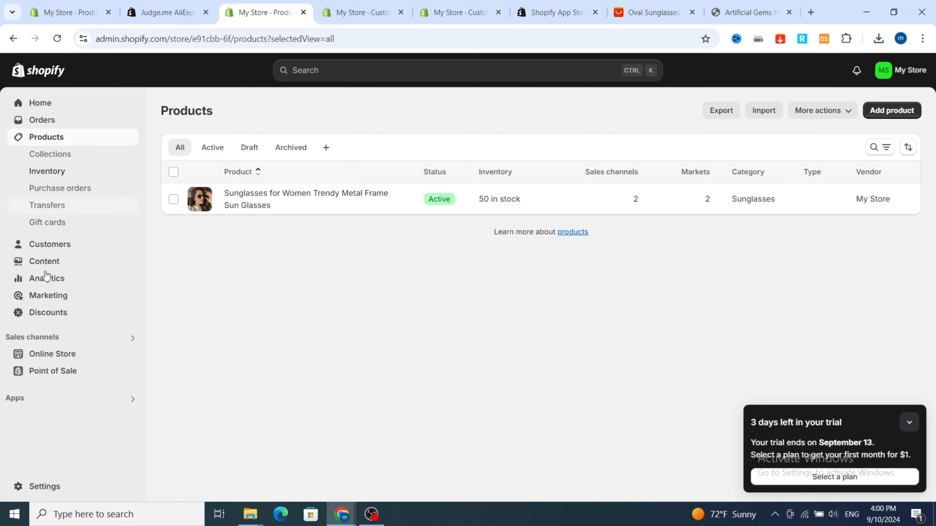
pyautogui.click(26, 405)
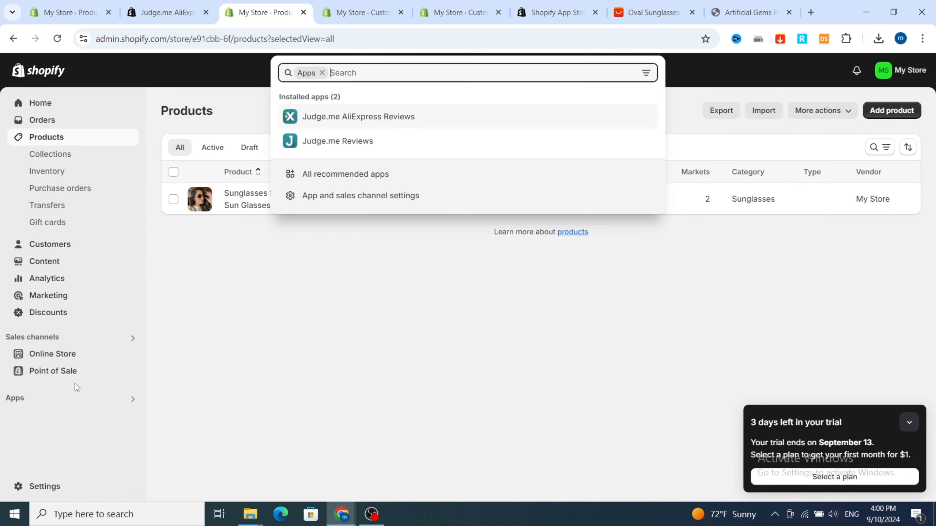
pyautogui.click(349, 118)
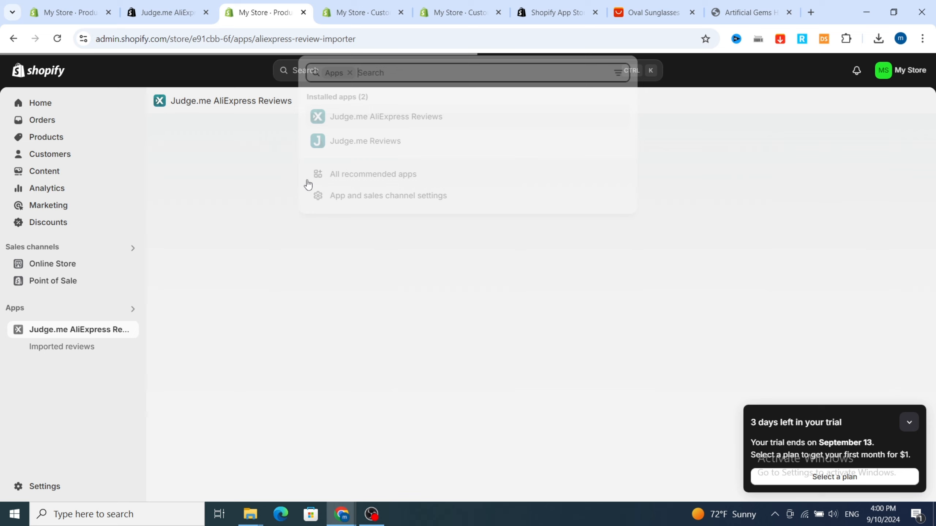
pyautogui.click(335, 142)
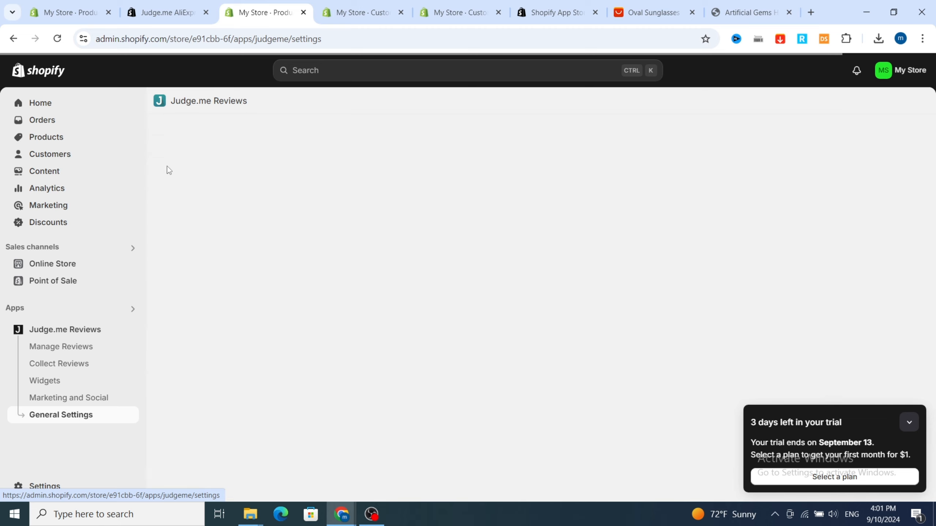
pyautogui.click(90, 413)
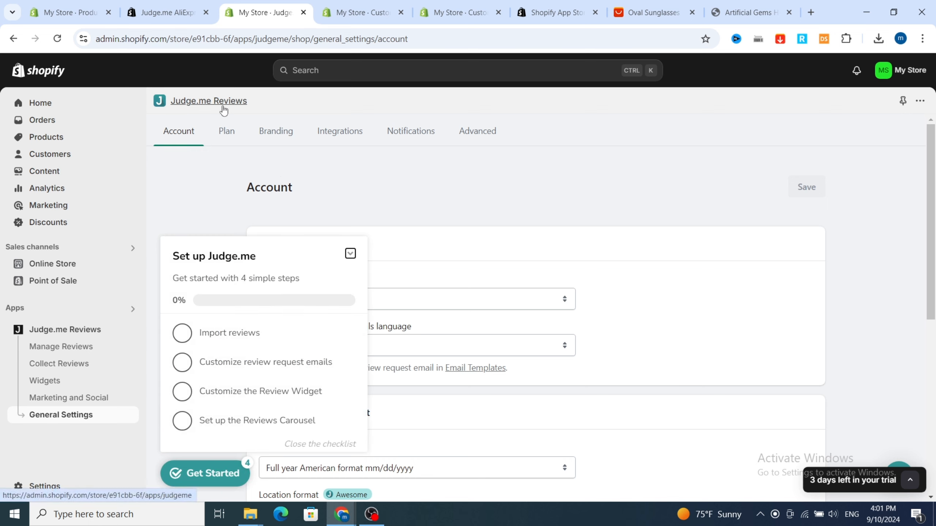
# Review the Judge.me plans and pricing, and the branding settings for primary color, store logo and Judge.me branding
pyautogui.click(226, 136)
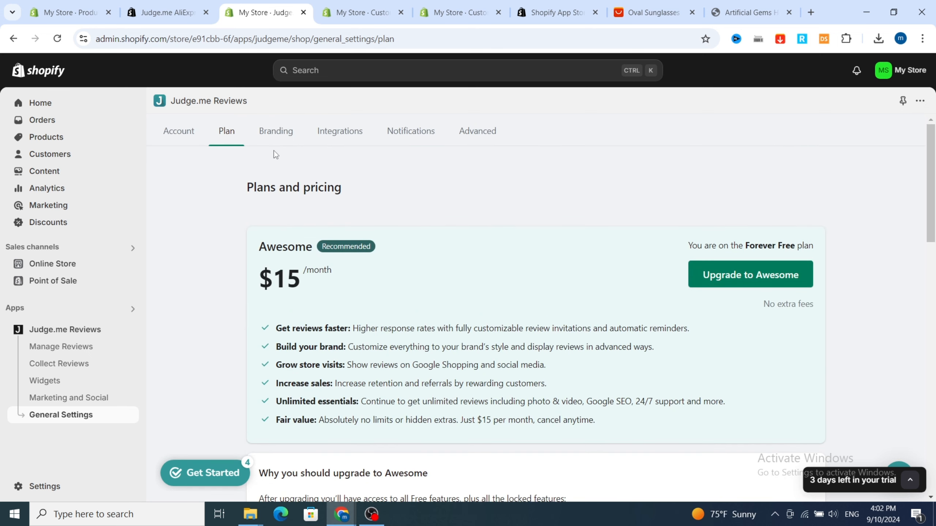
pyautogui.click(276, 141)
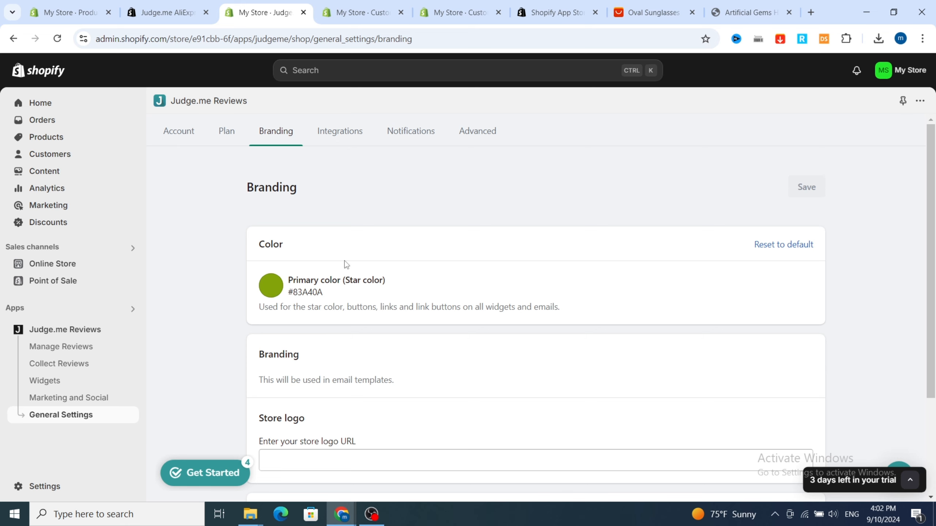
pyautogui.scroll(-3, 392, 319)
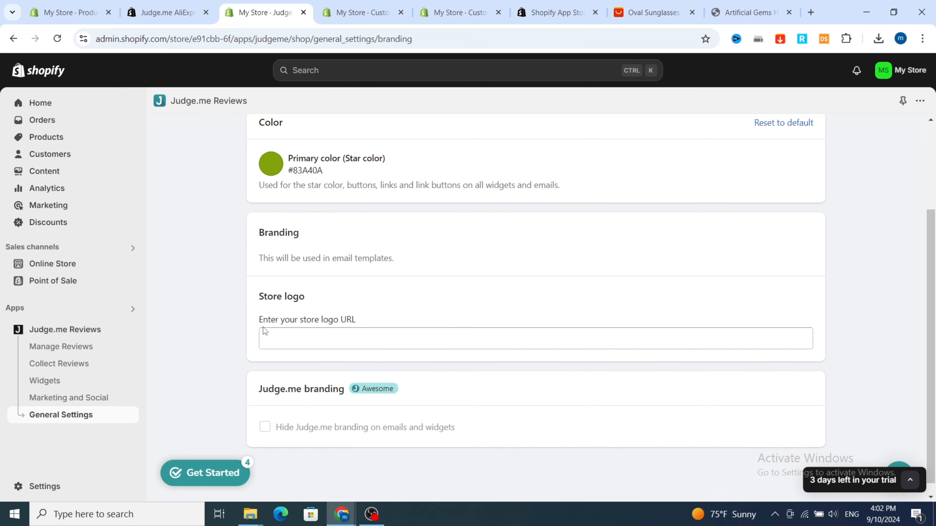
pyautogui.scroll(-1, 342, 335)
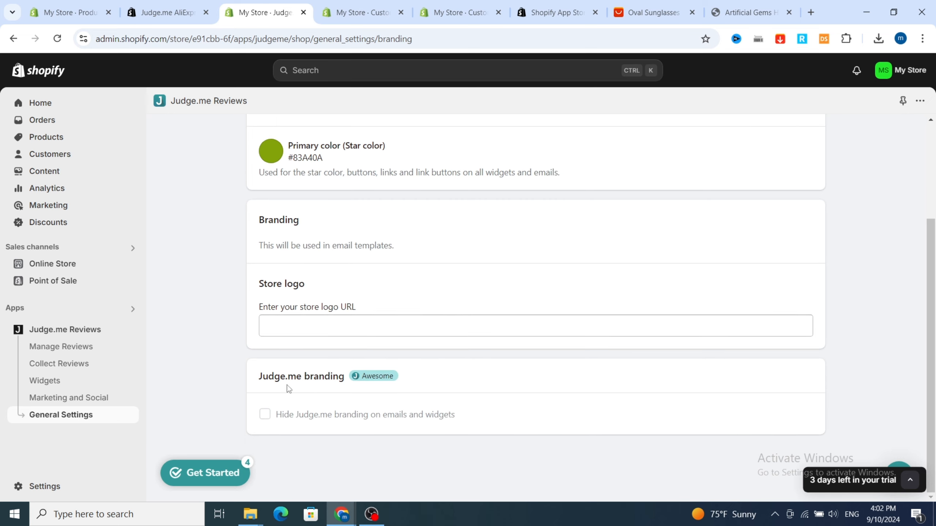
pyautogui.scroll(3, 288, 388)
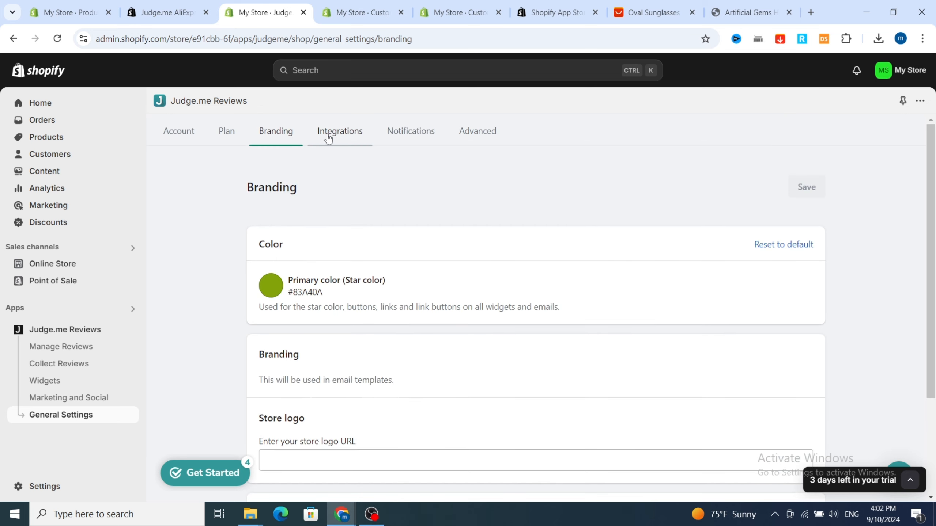
# Look through the available Judge.me app integrations and the admin notification settings
pyautogui.click(332, 134)
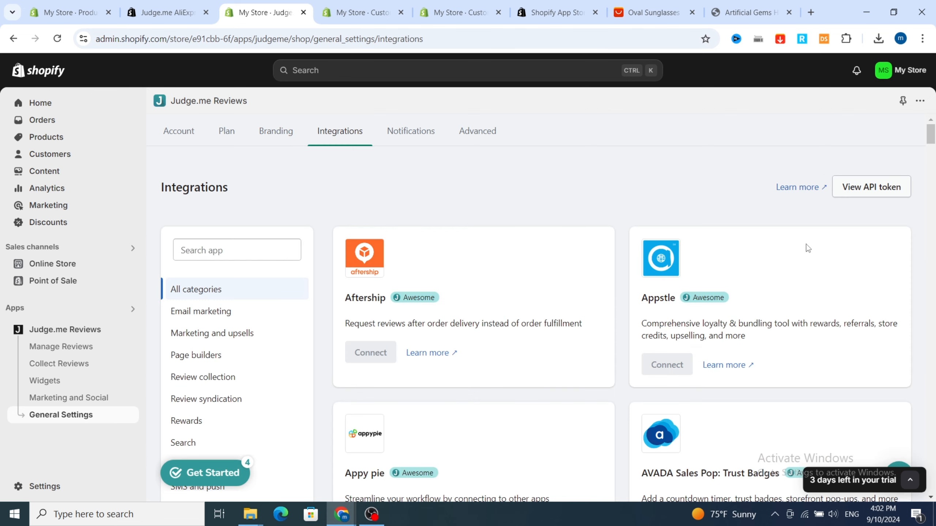
pyautogui.scroll(-10, 432, 309)
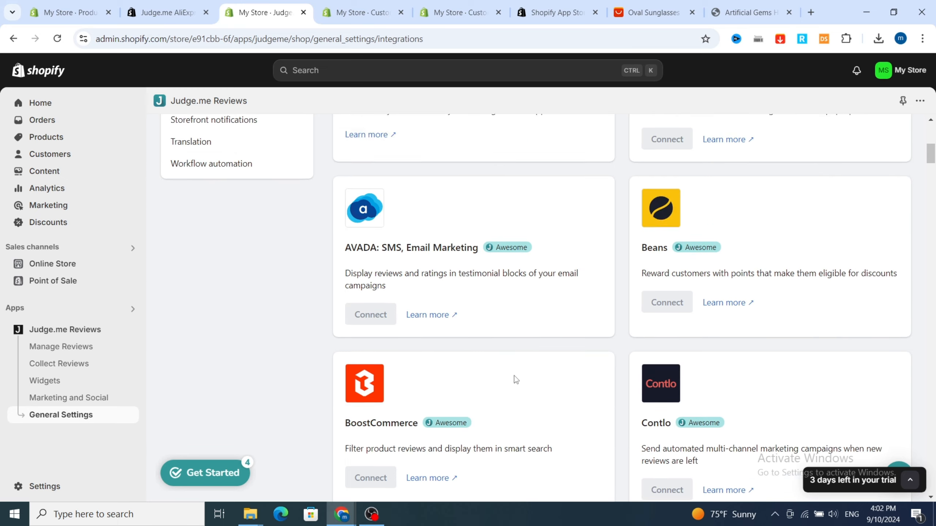
pyautogui.scroll(10, 515, 380)
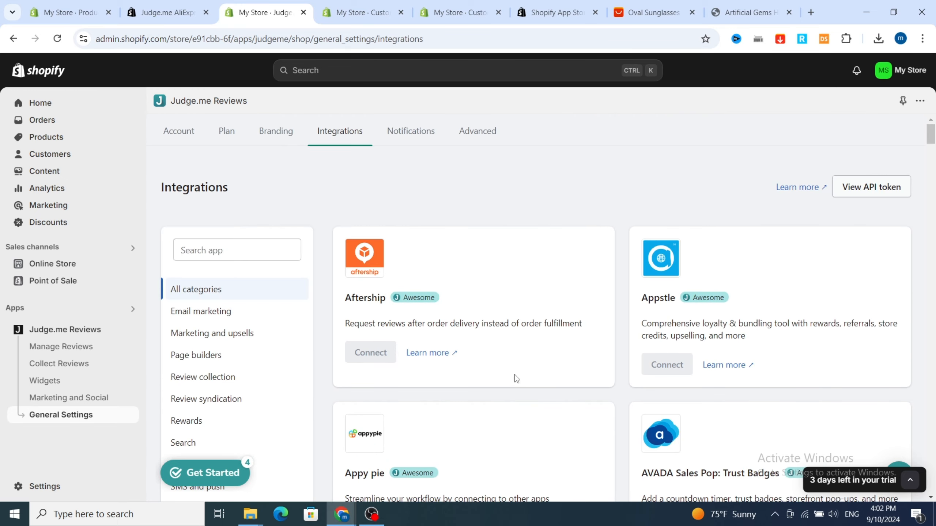
pyautogui.click(402, 131)
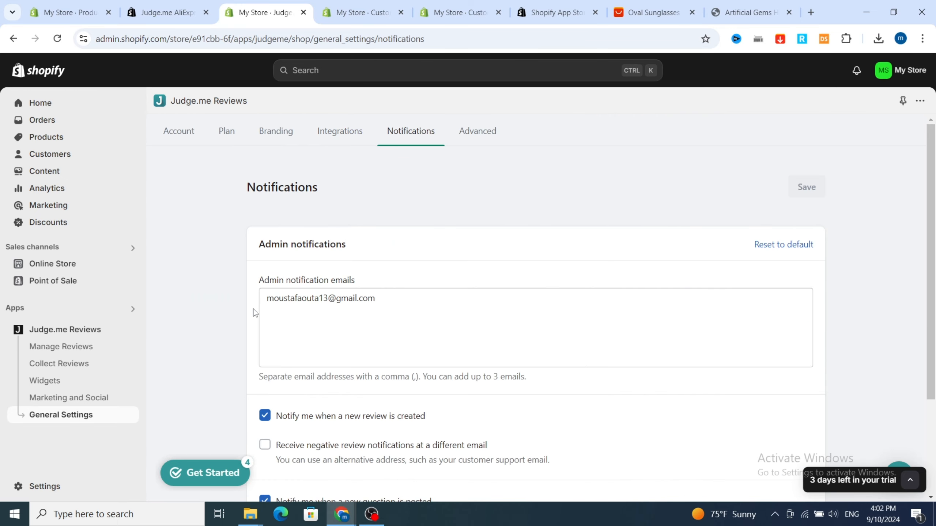
# Examine the advanced Judge.me settings for out-of-store products, platform-independent widgets, customer sync and settings export
pyautogui.click(476, 136)
pyautogui.scroll(-2, 148, 338)
pyautogui.scroll(-5, 356, 306)
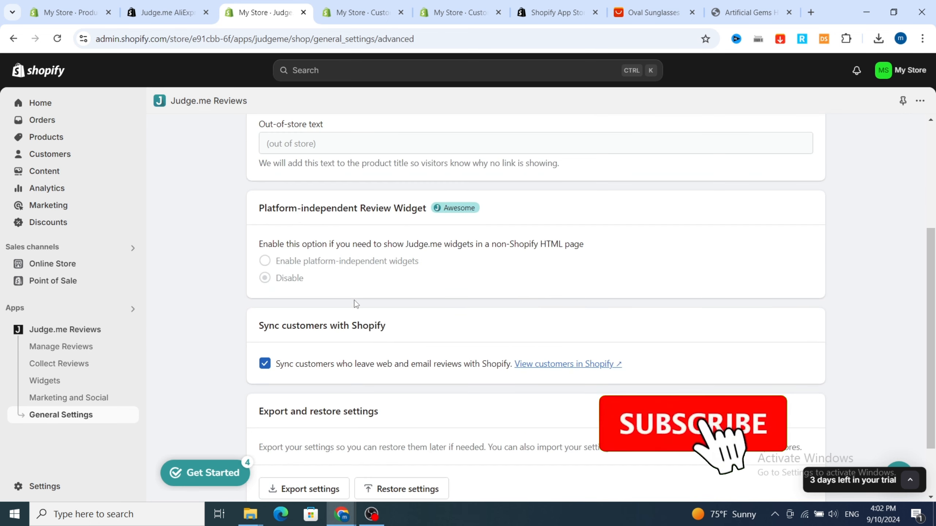
pyautogui.scroll(5, 420, 303)
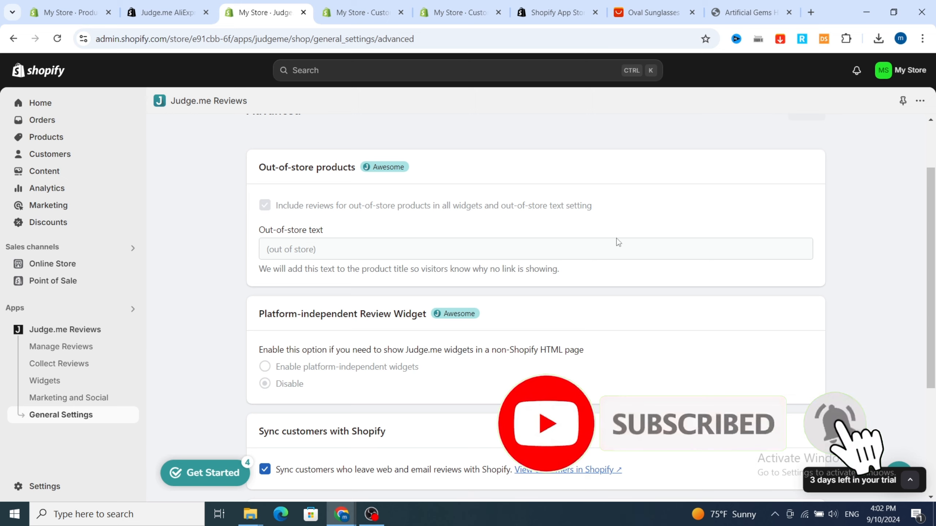
pyautogui.scroll(1, 615, 245)
pyautogui.scroll(-5, 829, 168)
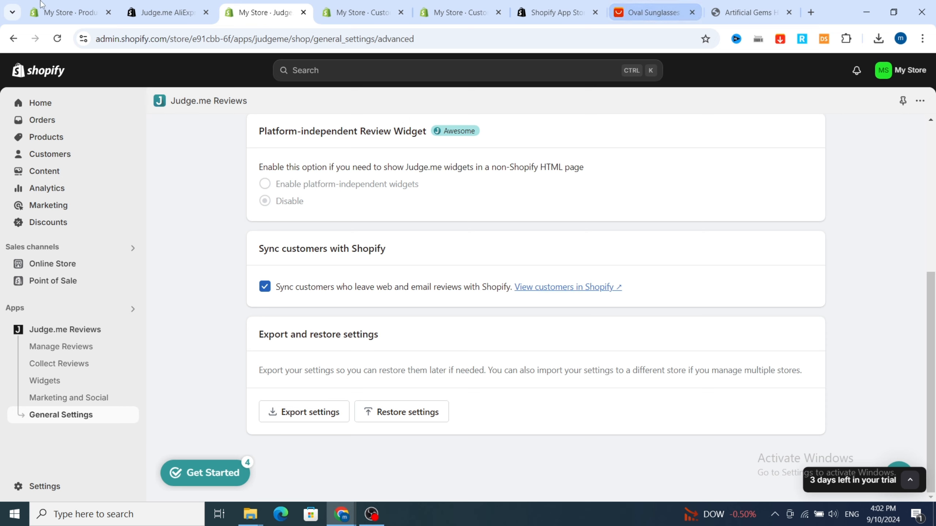
pyautogui.scroll(5, 647, 262)
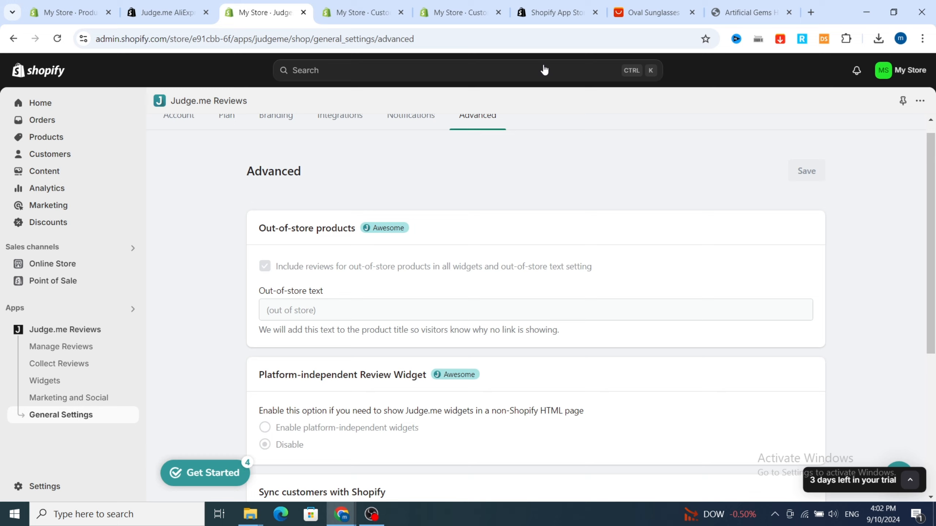
# Return to the Dawn theme editor and view the star rating in the sunglasses product preview
pyautogui.click(359, 13)
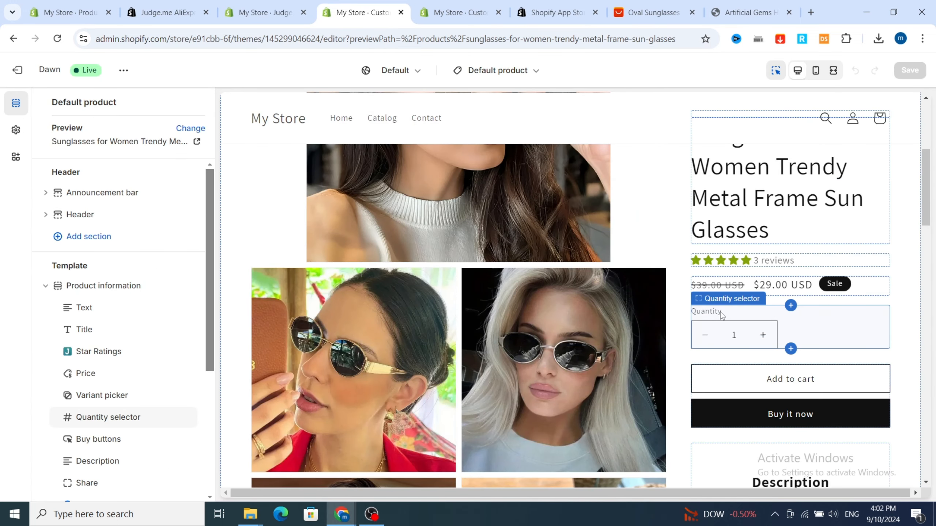
pyautogui.scroll(1, 716, 303)
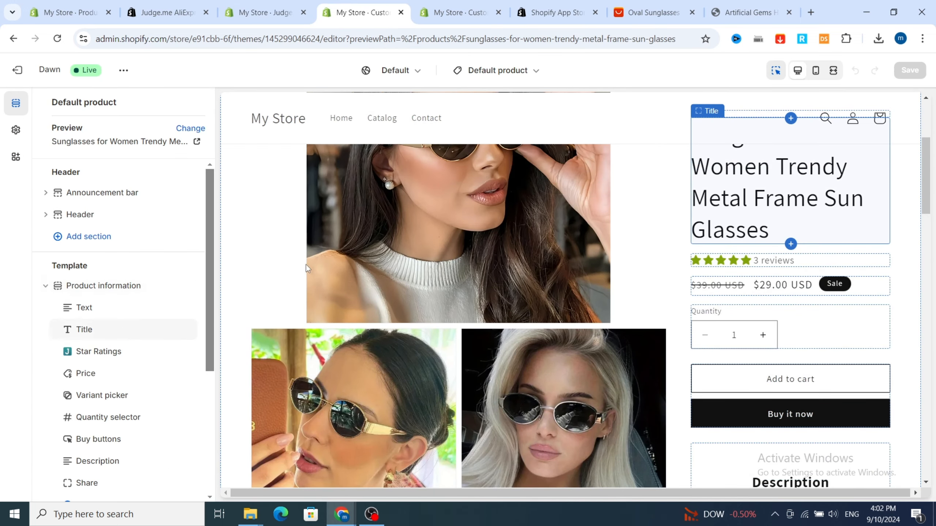